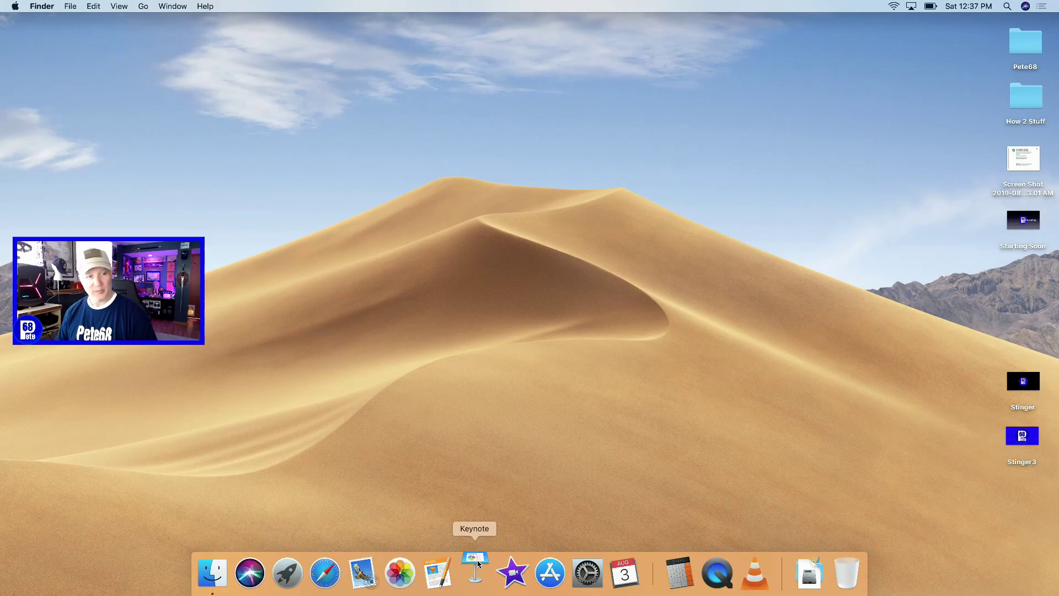
Launch Keynote and create a new presentation with the Black theme.
{"action": "left_click", "coordinate": [478, 566]}
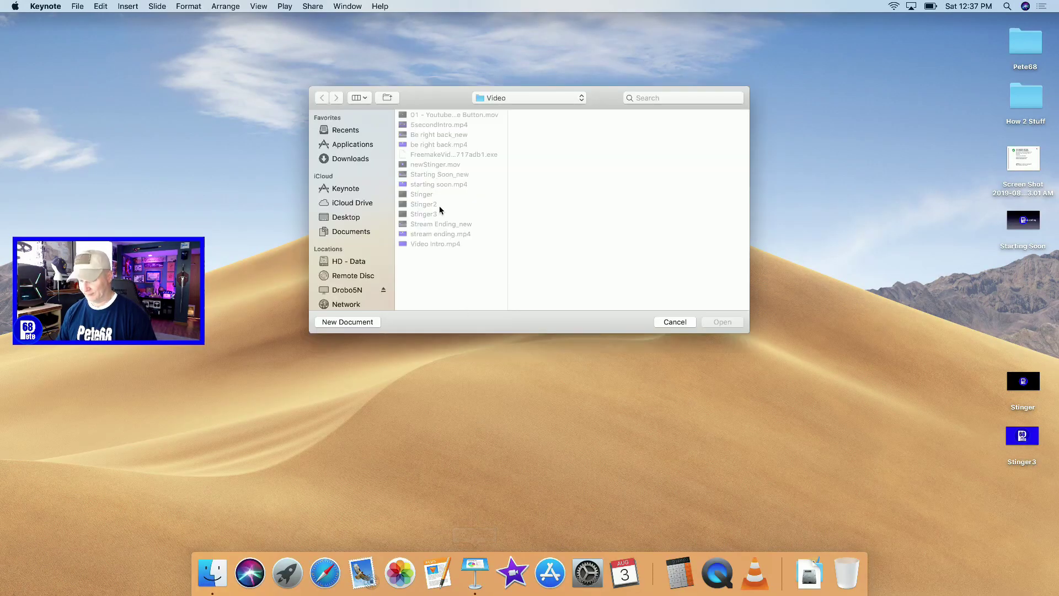
{"action": "left_click", "coordinate": [357, 322]}
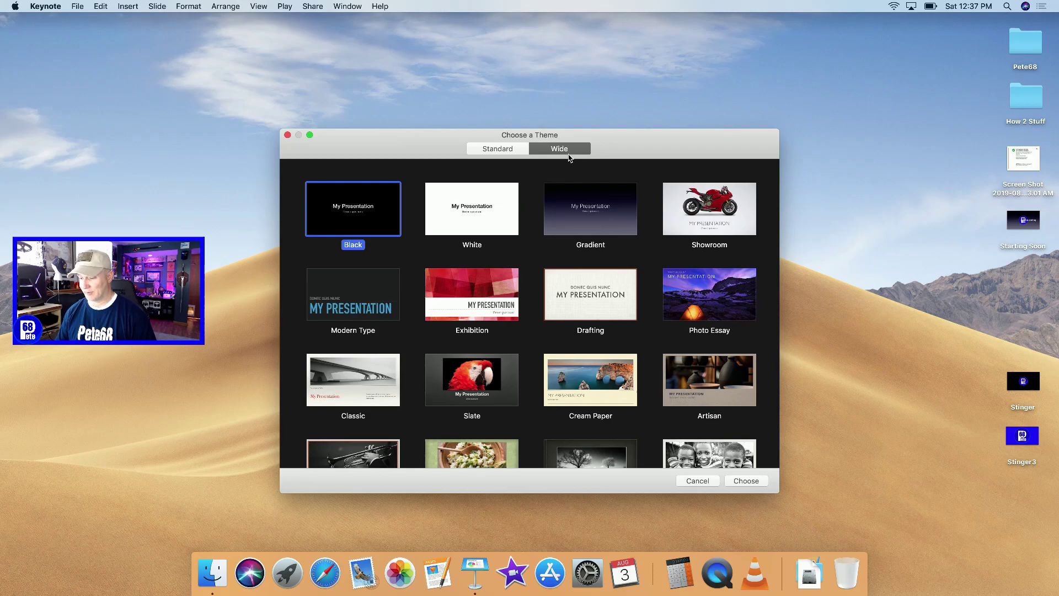
{"action": "double_click", "coordinate": [390, 227]}
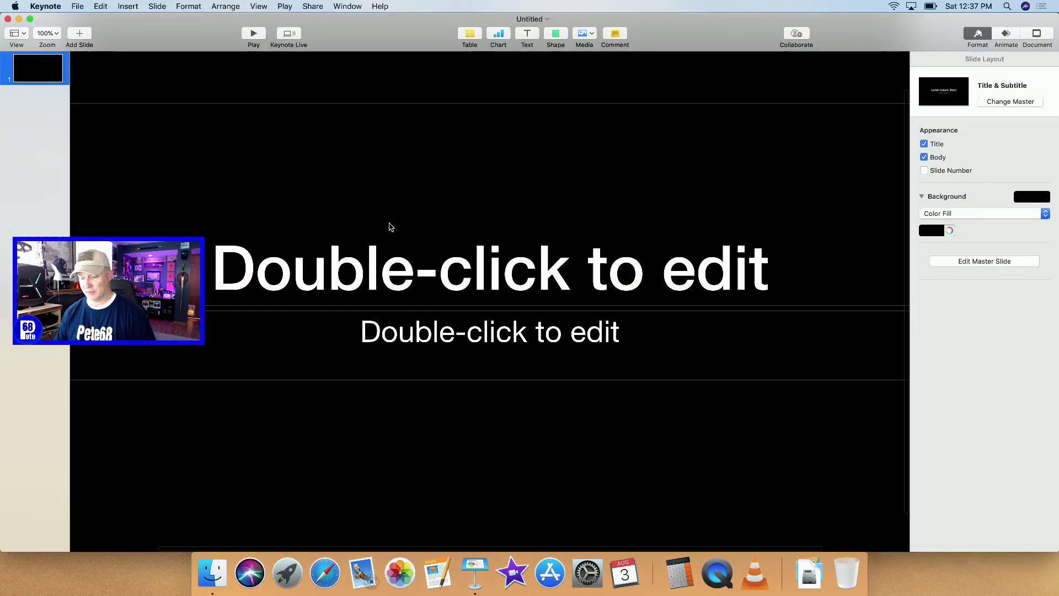
Add a Blank-layout slide and delete the original title slide.
{"action": "left_click", "coordinate": [81, 37]}
{"action": "left_click", "coordinate": [127, 355]}
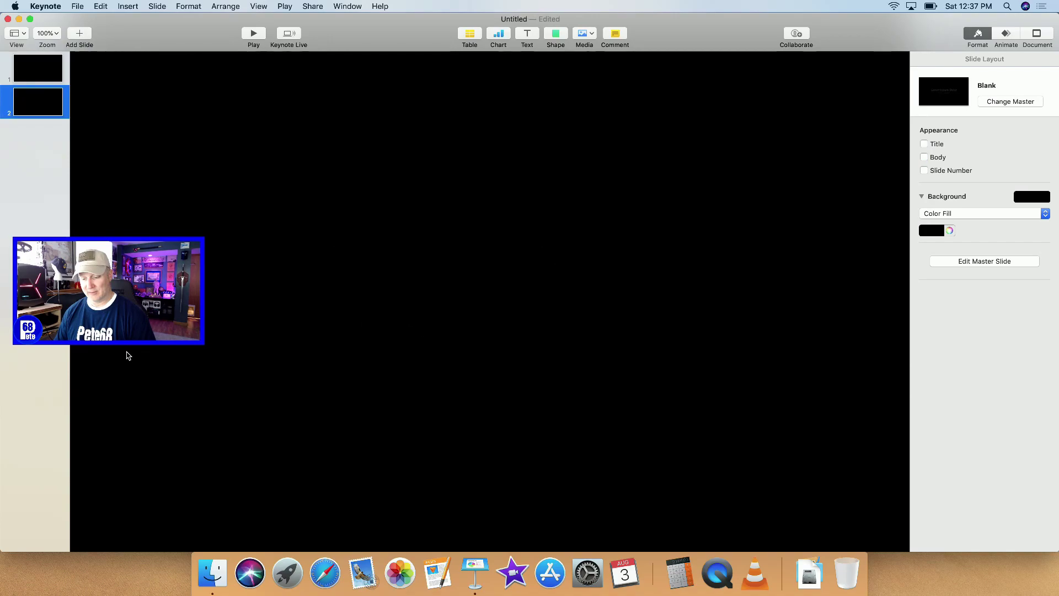
{"action": "left_click", "coordinate": [47, 76]}
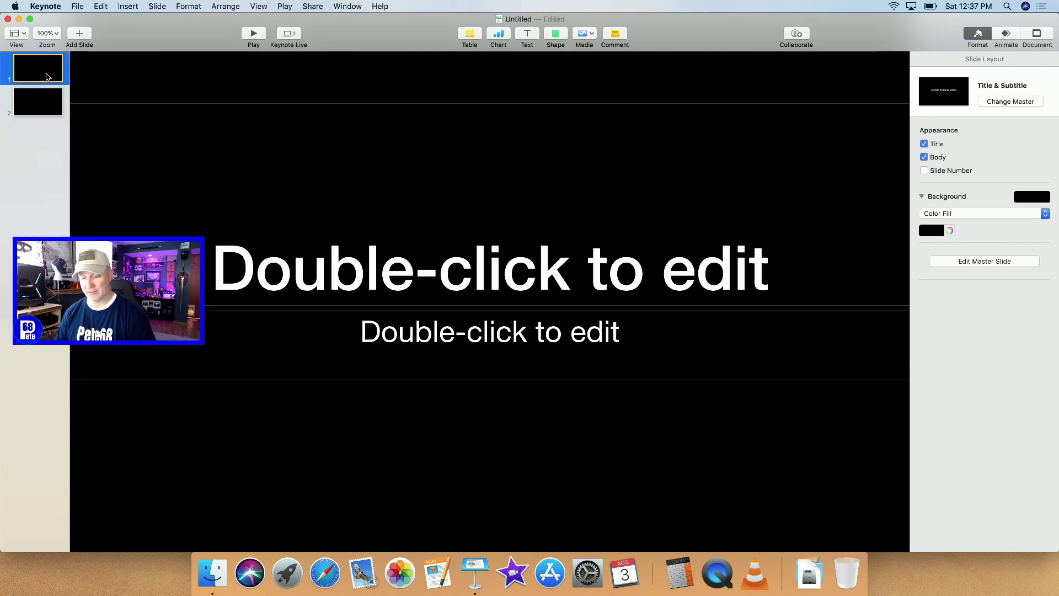
{"action": "right_click", "coordinate": [50, 71]}
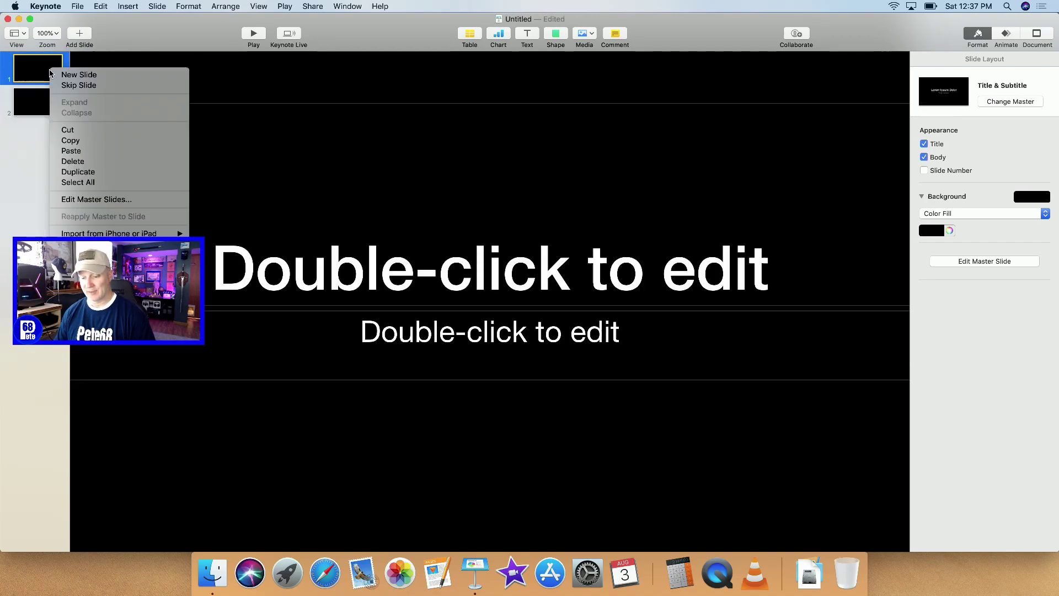
{"action": "left_click", "coordinate": [73, 164]}
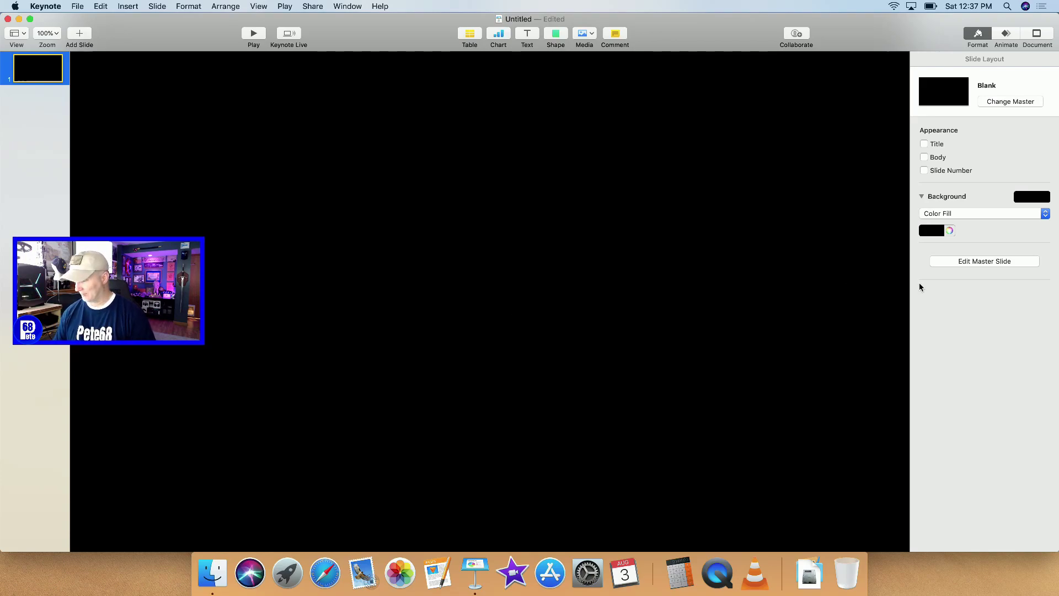
Change the slide background from Color Fill to No Fill for transparency.
{"action": "left_click", "coordinate": [1047, 215]}
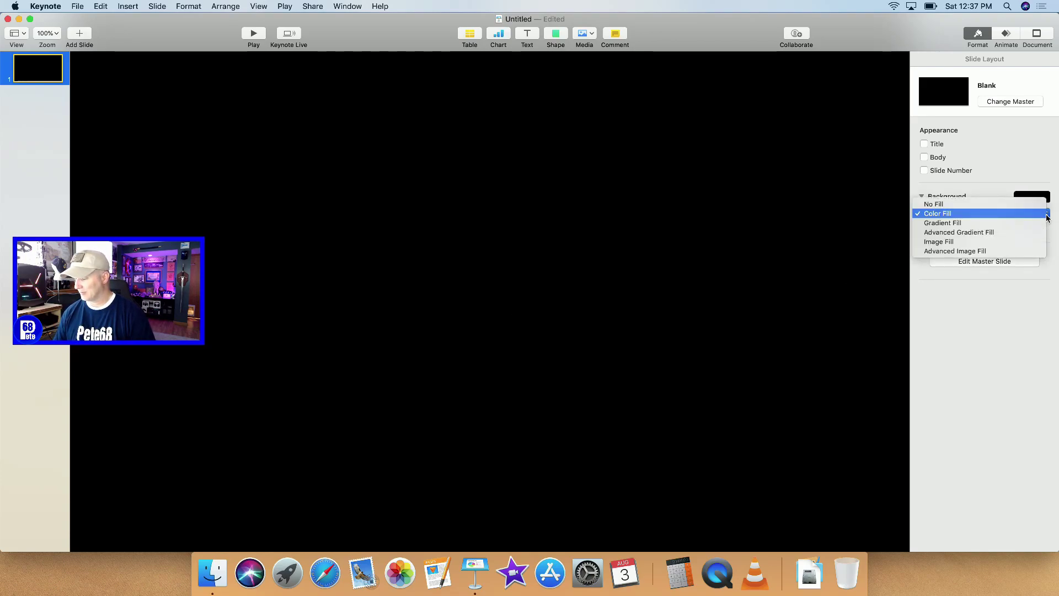
{"action": "left_click", "coordinate": [996, 207]}
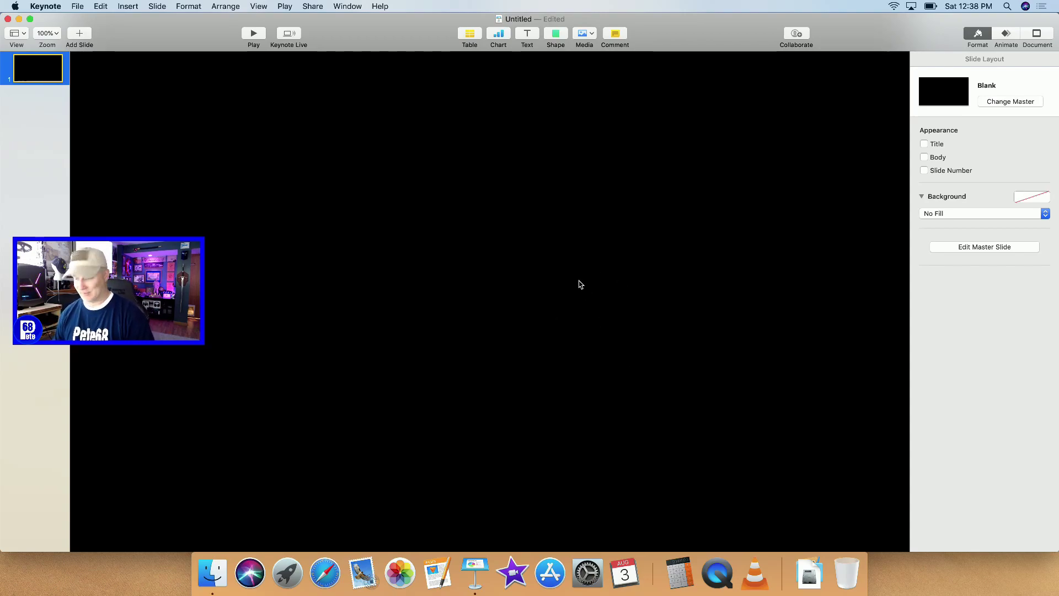
Drag background color.jpg from the How 2 Stuff folder onto the slide, filling it with blue.
{"action": "double_click", "coordinate": [1025, 97]}
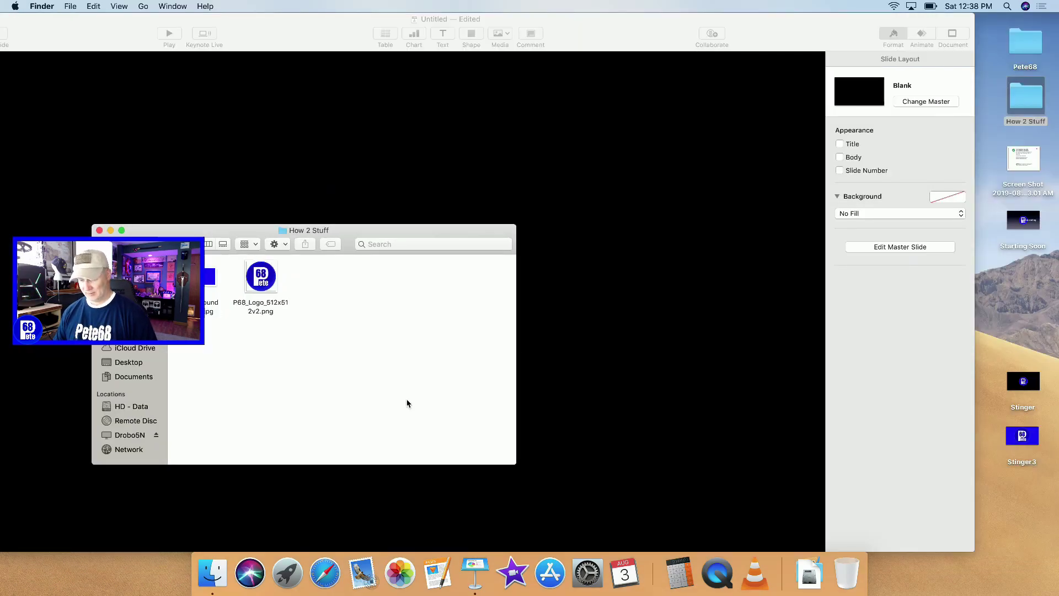
{"action": "left_click_drag", "start_coordinate": [142, 244], "coordinate": [684, 197]}
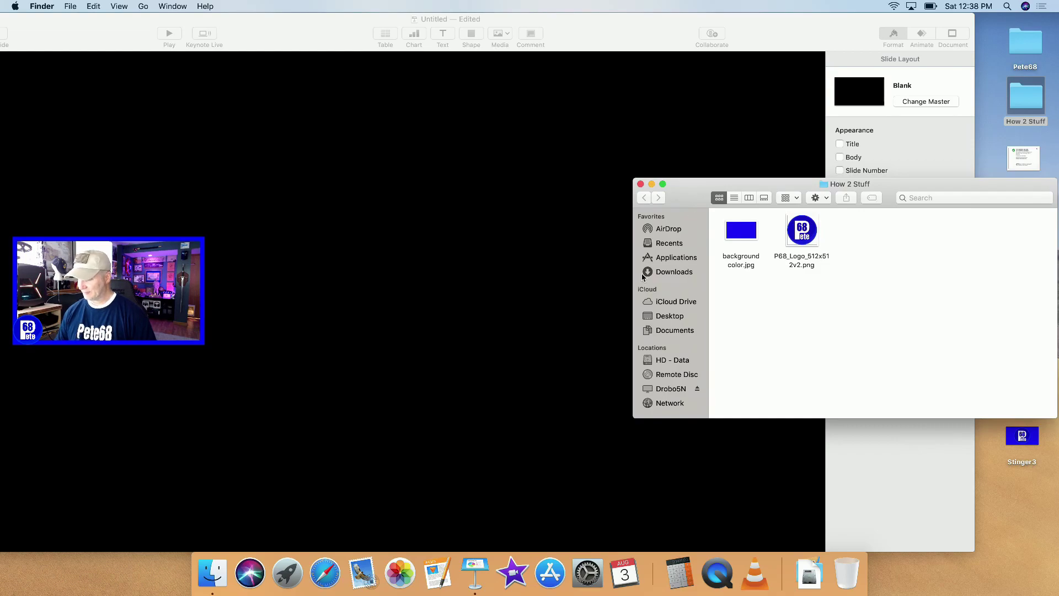
{"action": "left_click", "coordinate": [744, 235]}
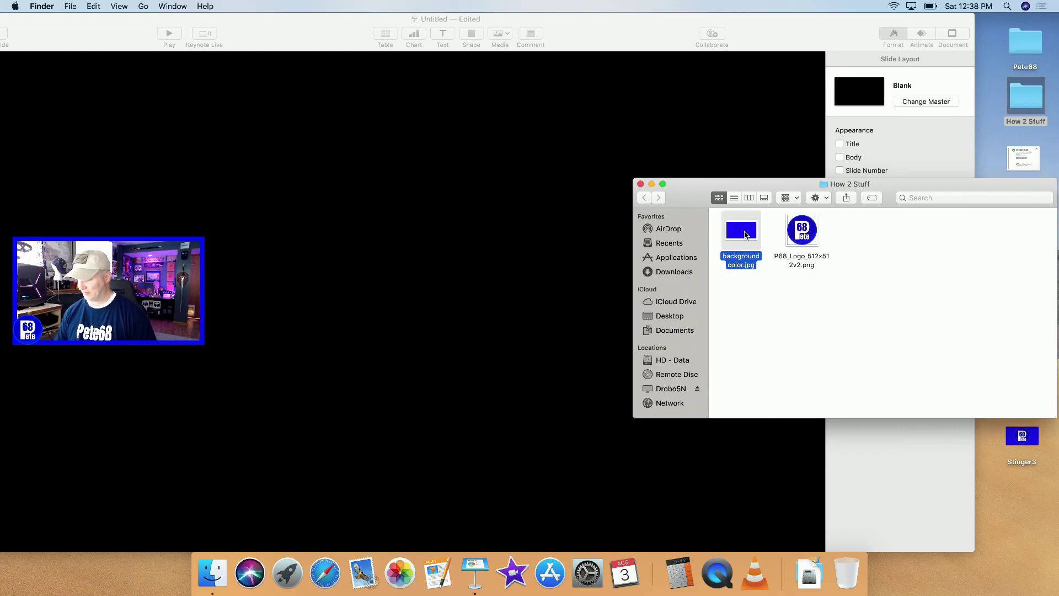
{"action": "left_click_drag", "start_coordinate": [745, 235], "coordinate": [405, 275]}
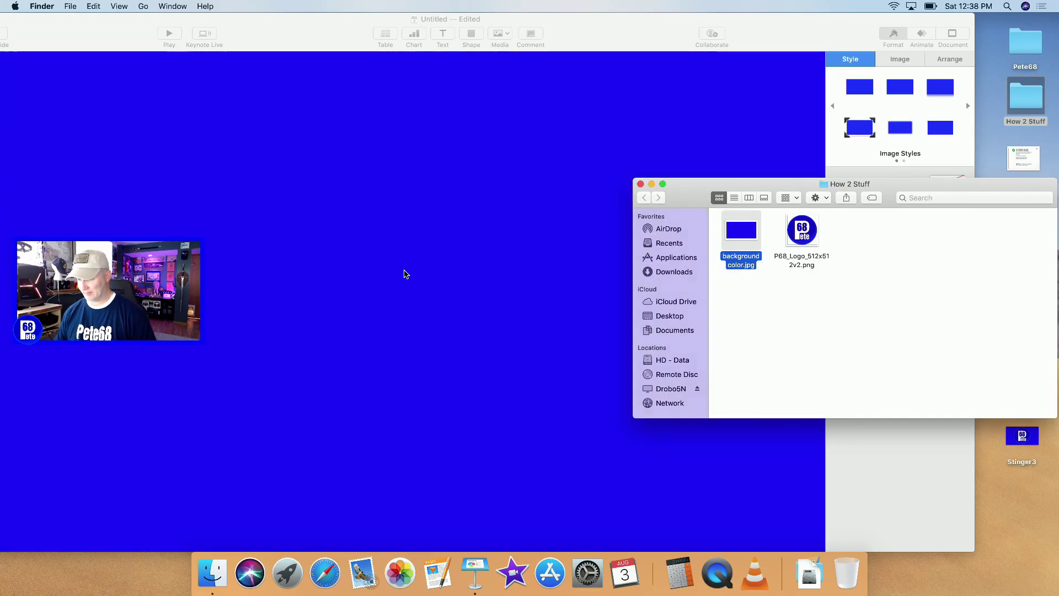
{"action": "left_click_drag", "start_coordinate": [689, 194], "coordinate": [902, 220]}
{"action": "left_click", "coordinate": [617, 34]}
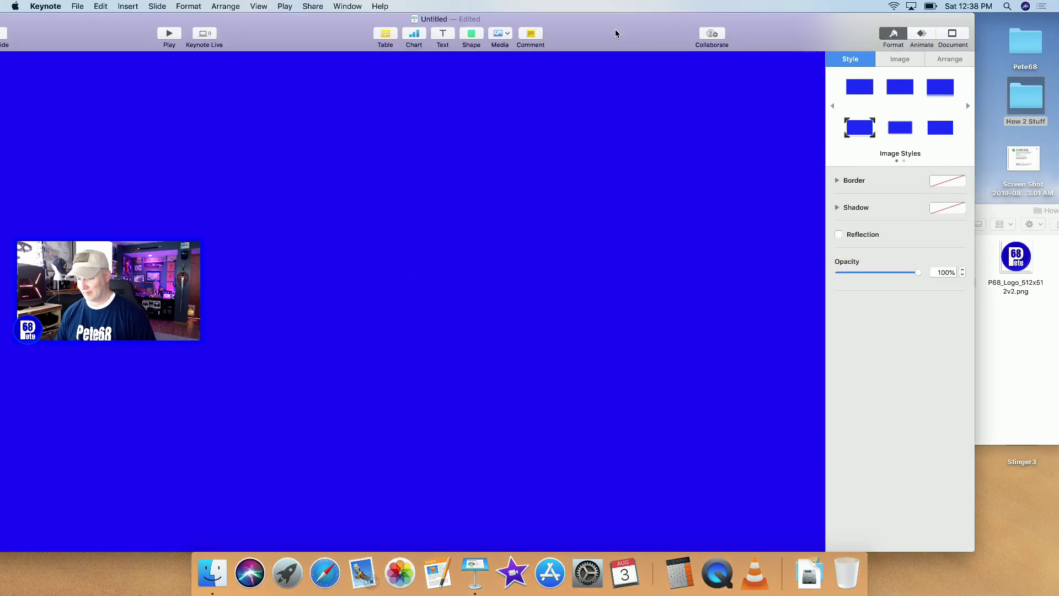
{"action": "left_click_drag", "start_coordinate": [314, 30], "coordinate": [396, 30]}
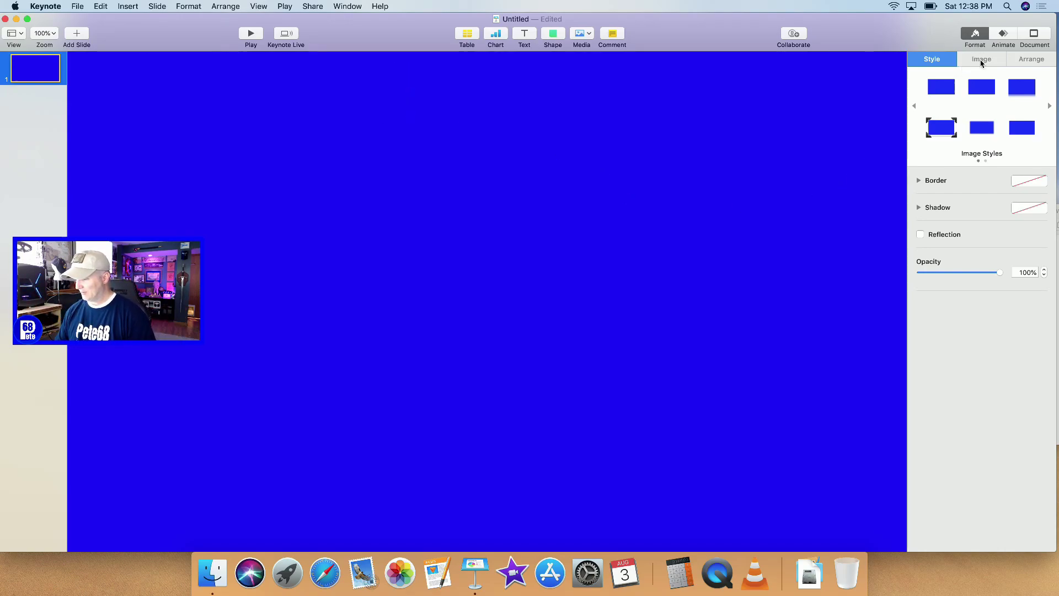
Give the blue image a Move In build-in without bounce, lasting 0.20 s.
{"action": "left_click", "coordinate": [1005, 34]}
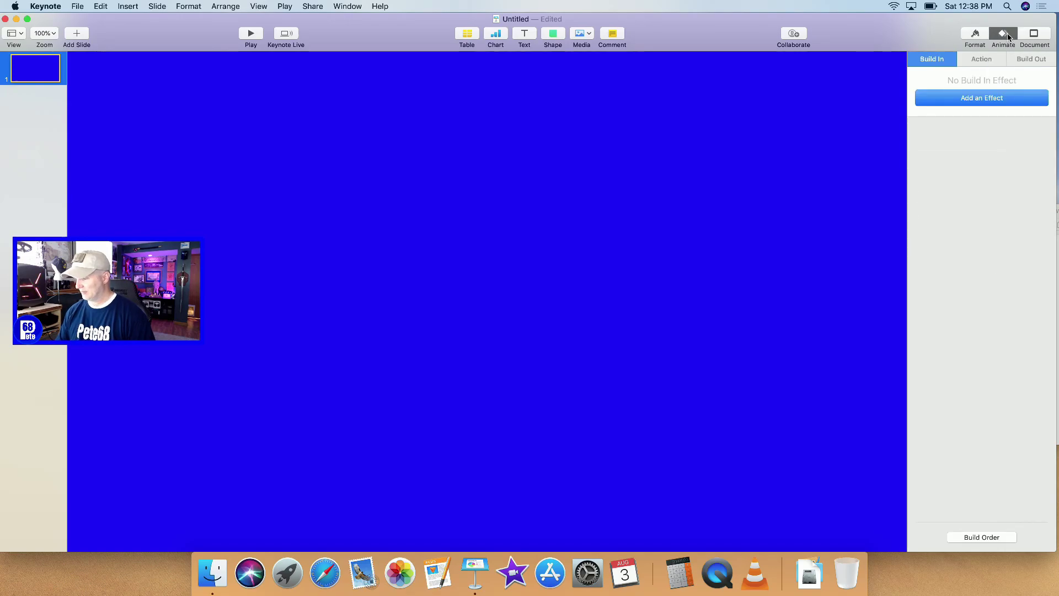
{"action": "left_click", "coordinate": [985, 99]}
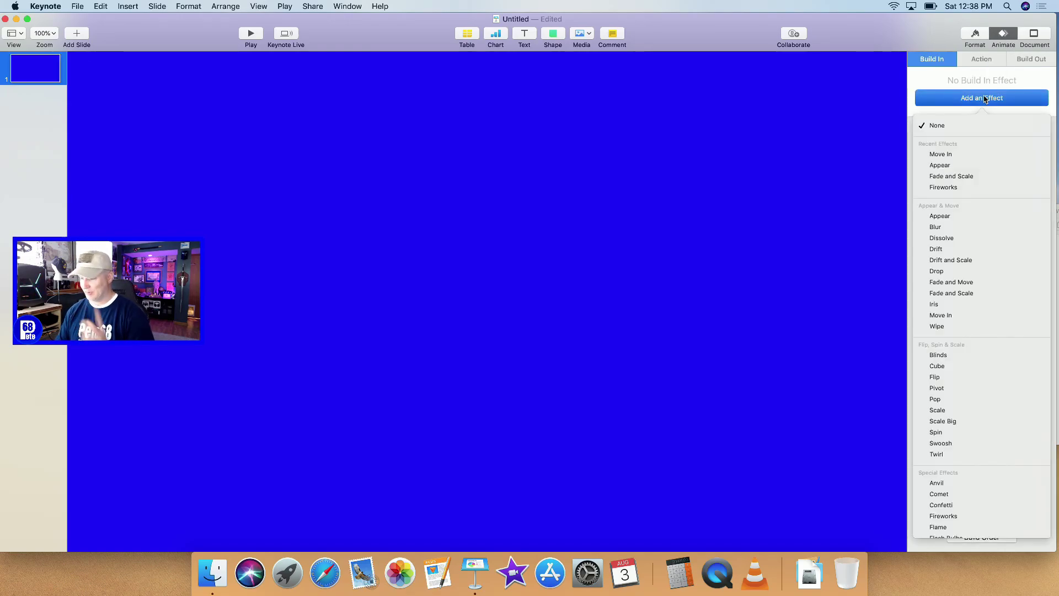
{"action": "left_click", "coordinate": [960, 157]}
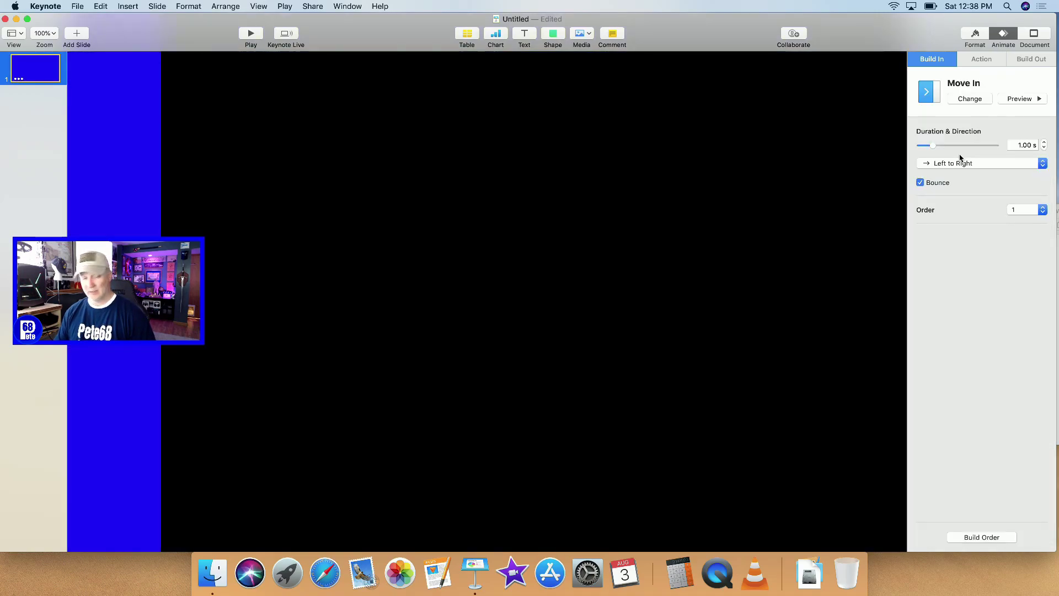
{"action": "left_click", "coordinate": [921, 183]}
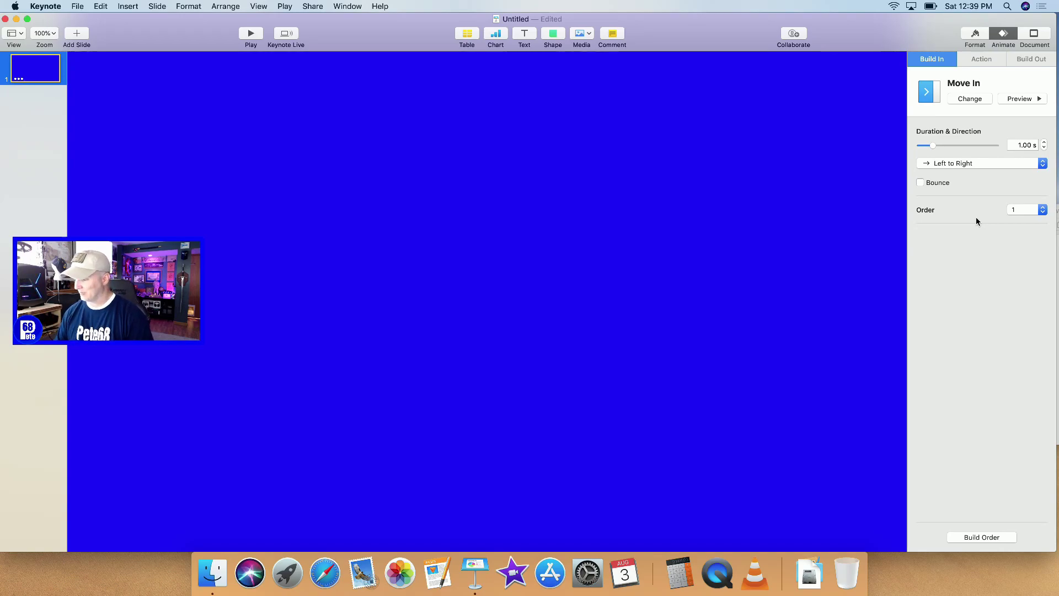
{"action": "left_click", "coordinate": [1044, 148]}
{"action": "left_click", "coordinate": [1044, 148]}
{"action": "left_click", "coordinate": [1044, 149]}
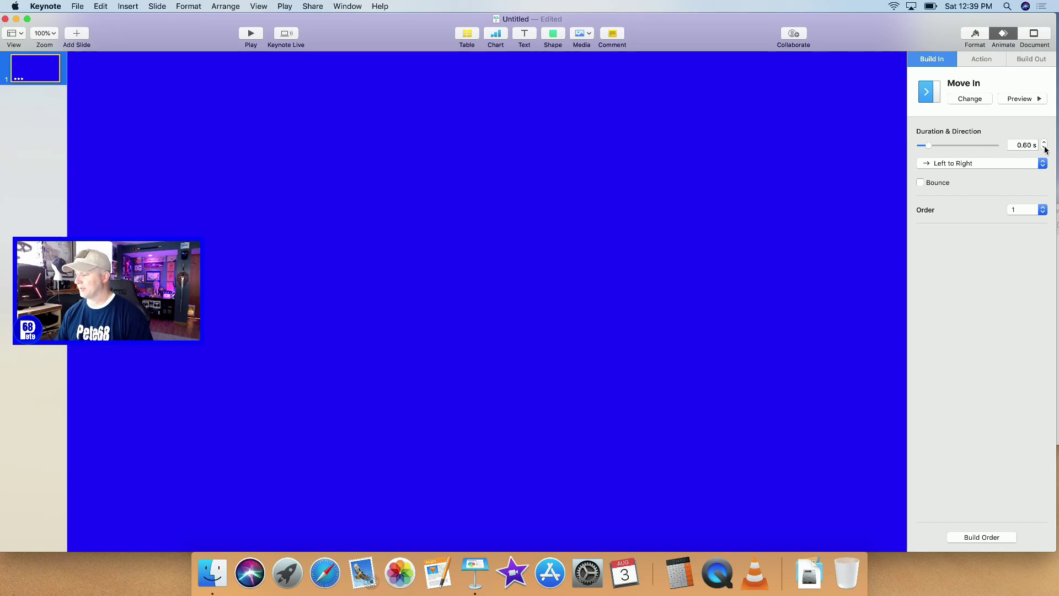
{"action": "left_click", "coordinate": [1044, 149]}
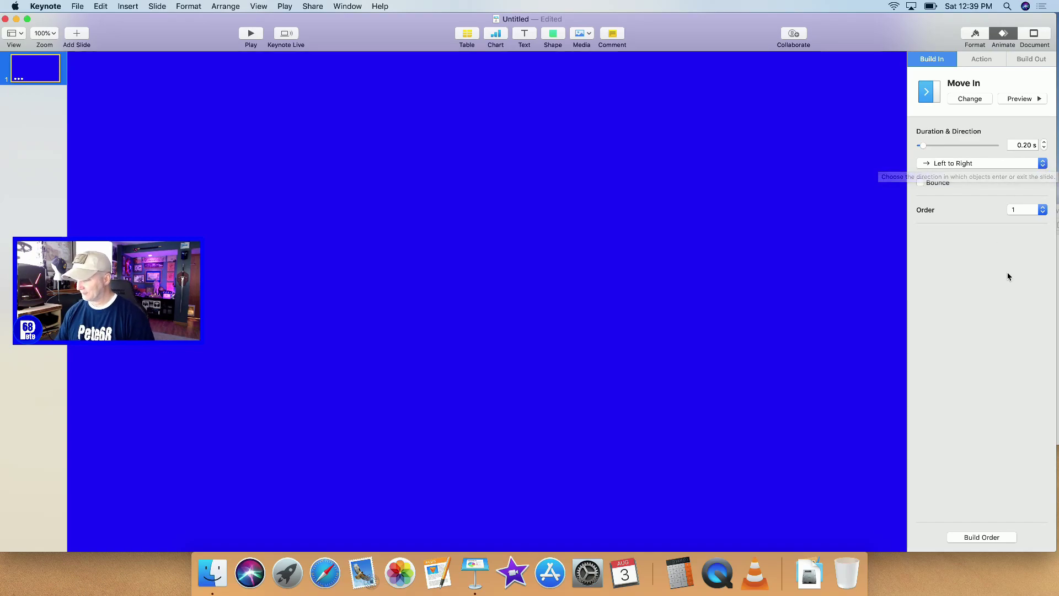
Add a Move Out build-out without bounce, moving Right to Left over 0.20 s.
{"action": "left_click", "coordinate": [1038, 62]}
{"action": "left_click", "coordinate": [986, 98]}
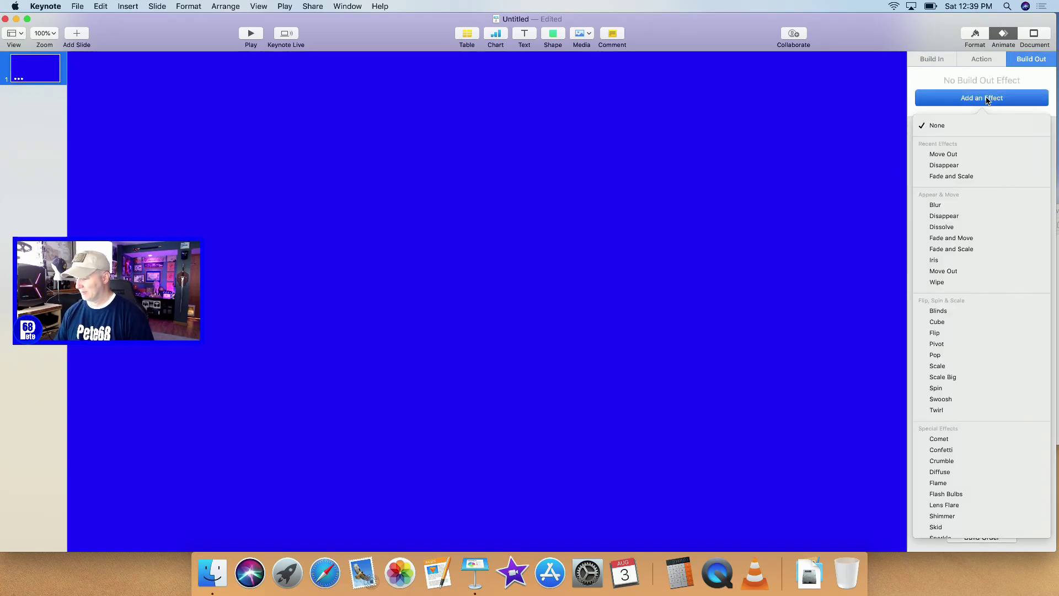
{"action": "left_click", "coordinate": [963, 157]}
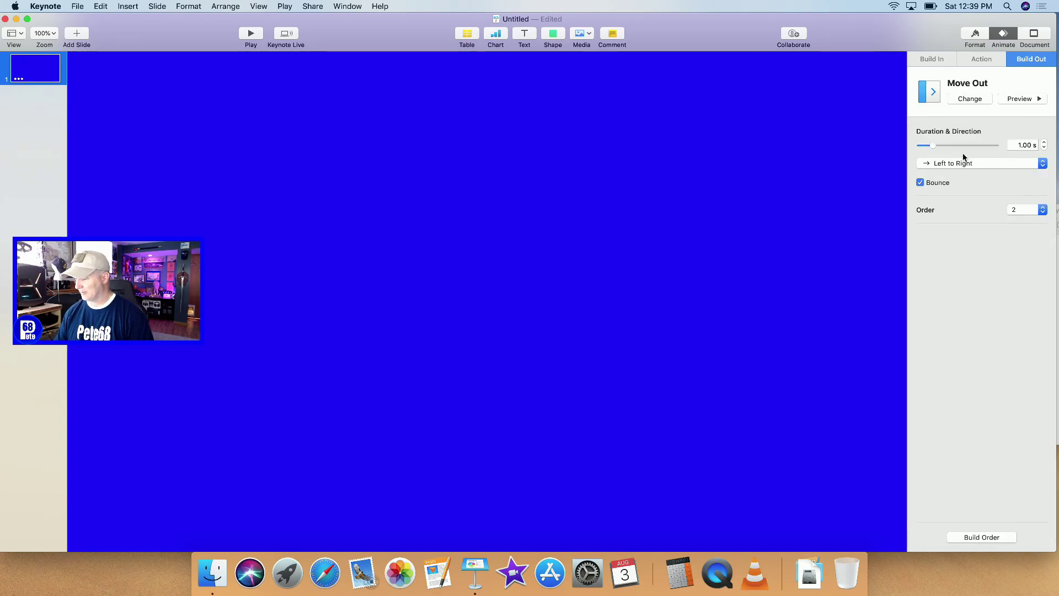
{"action": "left_click", "coordinate": [922, 184]}
{"action": "left_click", "coordinate": [920, 182]}
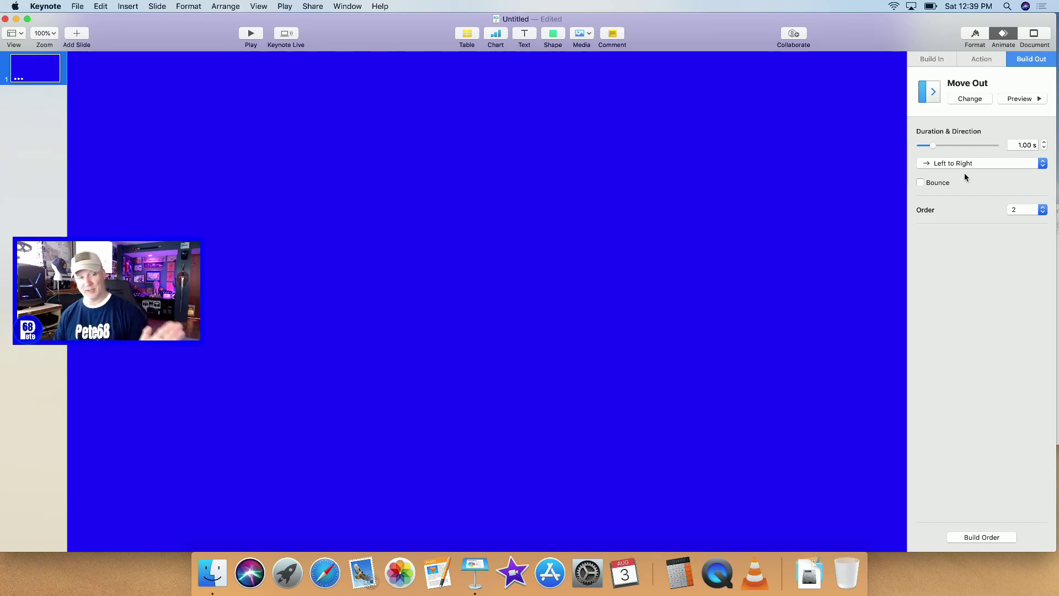
{"action": "left_click", "coordinate": [1043, 164]}
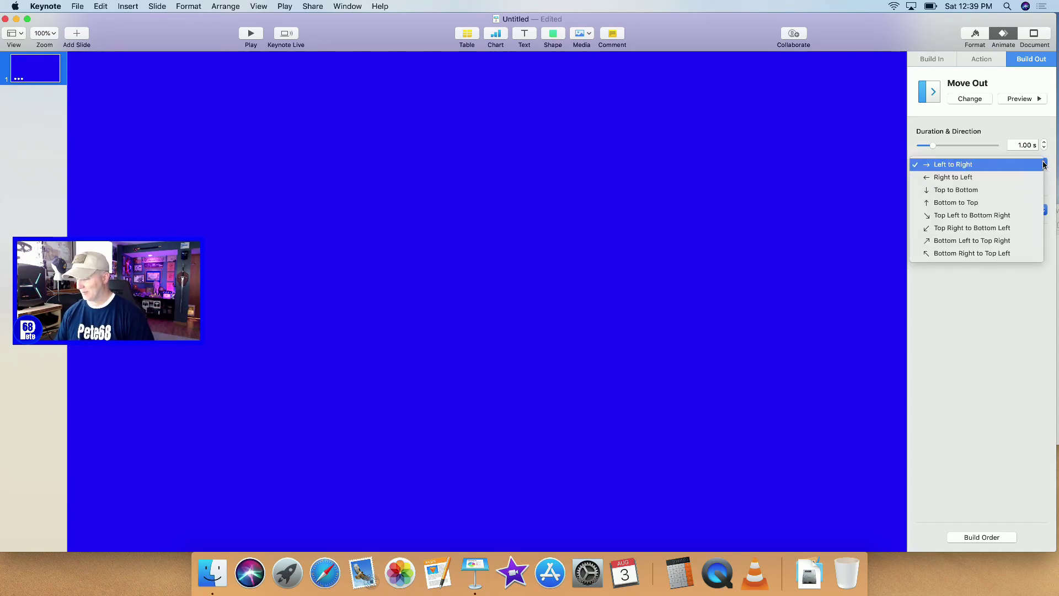
{"action": "left_click", "coordinate": [993, 177]}
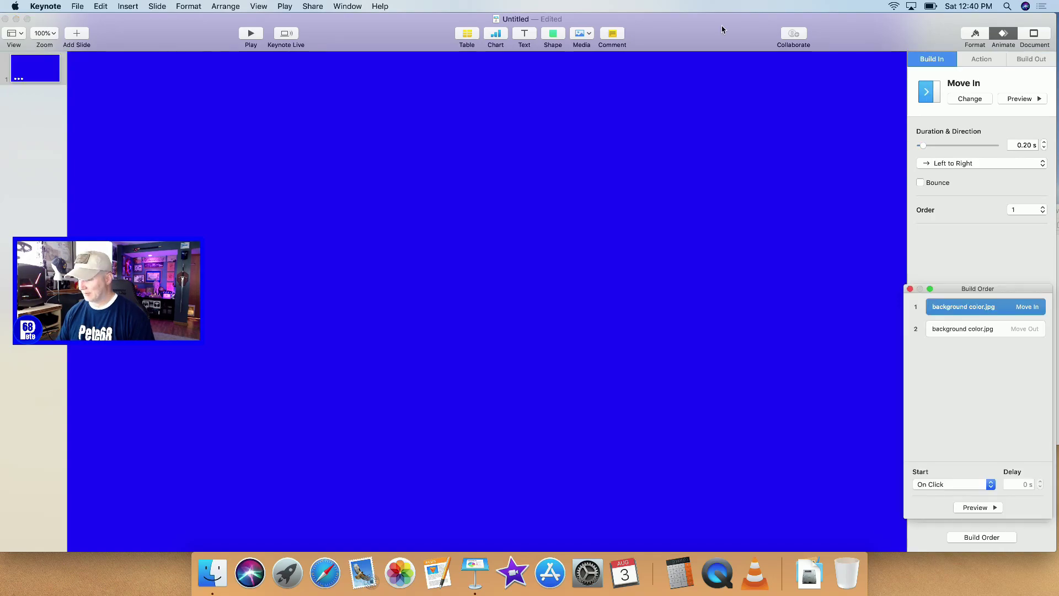
Place a second copy of background color.jpg onto the slide.
{"action": "left_click_drag", "start_coordinate": [722, 29], "coordinate": [594, 17]}
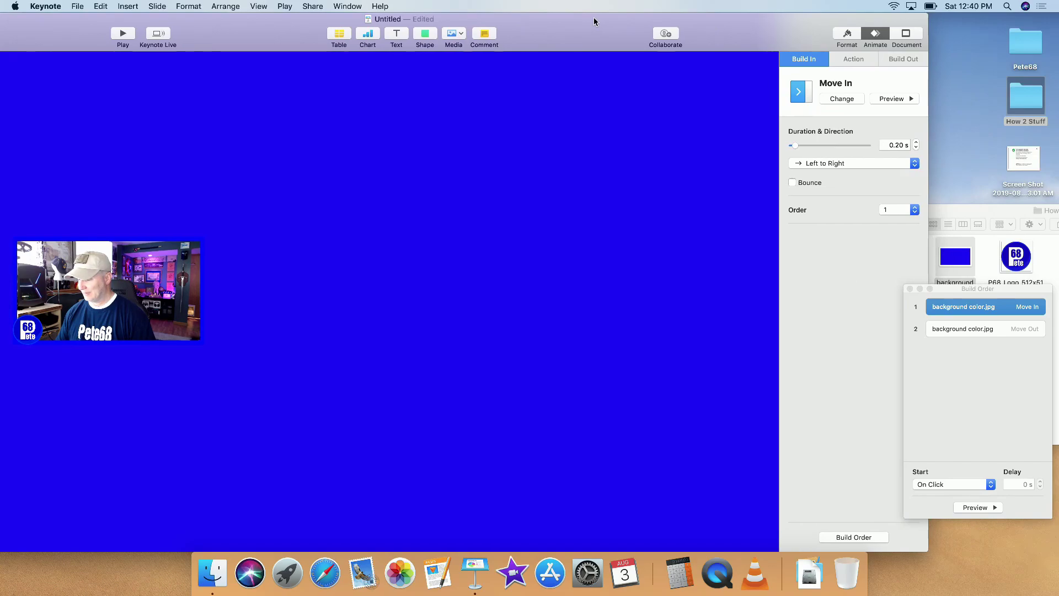
{"action": "left_click", "coordinate": [981, 207]}
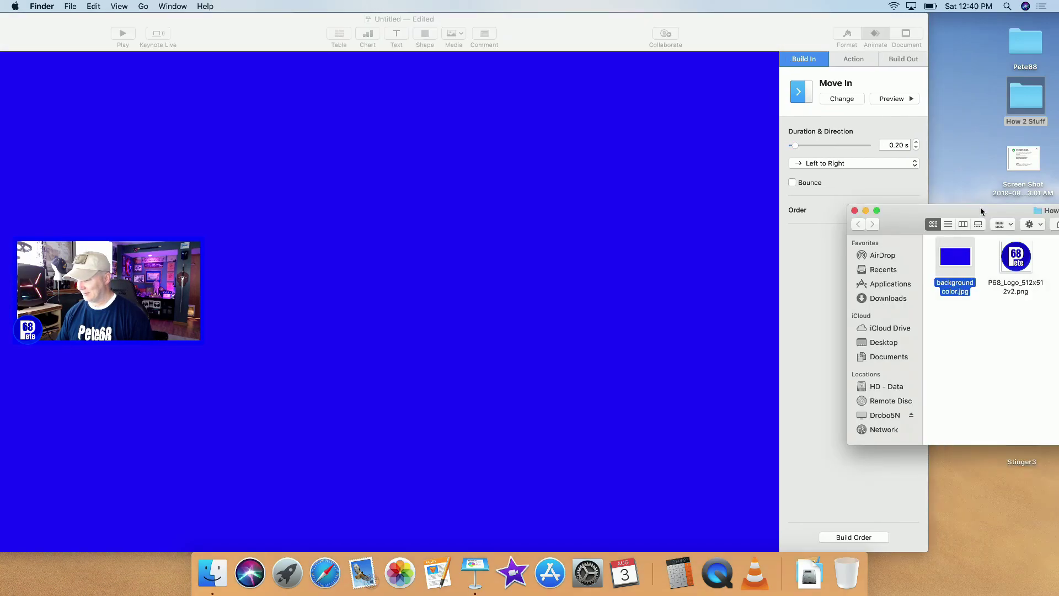
{"action": "left_click_drag", "start_coordinate": [962, 261], "coordinate": [348, 307]}
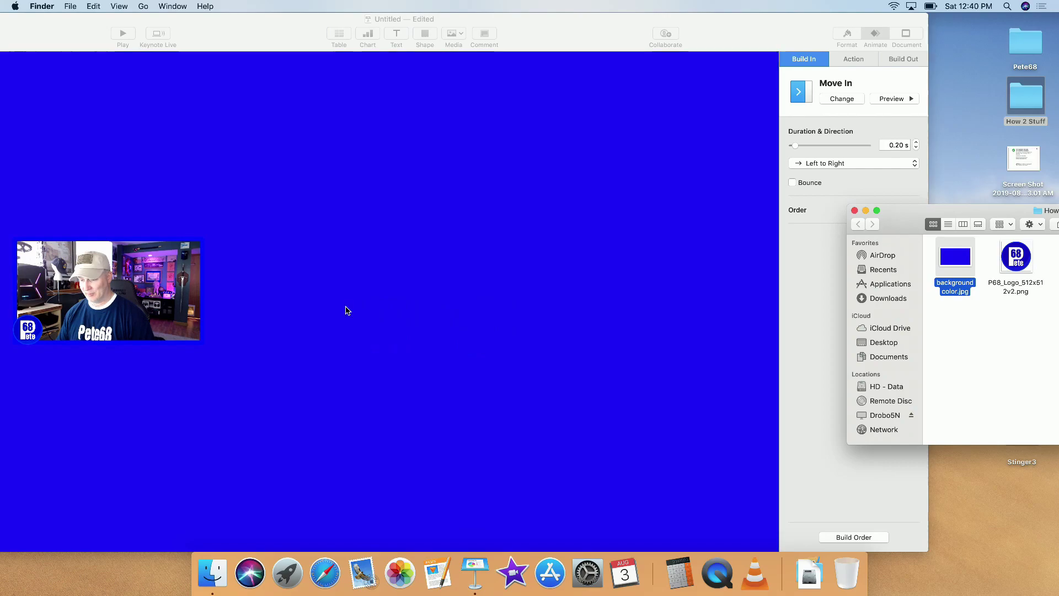
{"action": "left_click", "coordinate": [280, 22]}
{"action": "left_click_drag", "start_coordinate": [280, 22], "coordinate": [411, 22]}
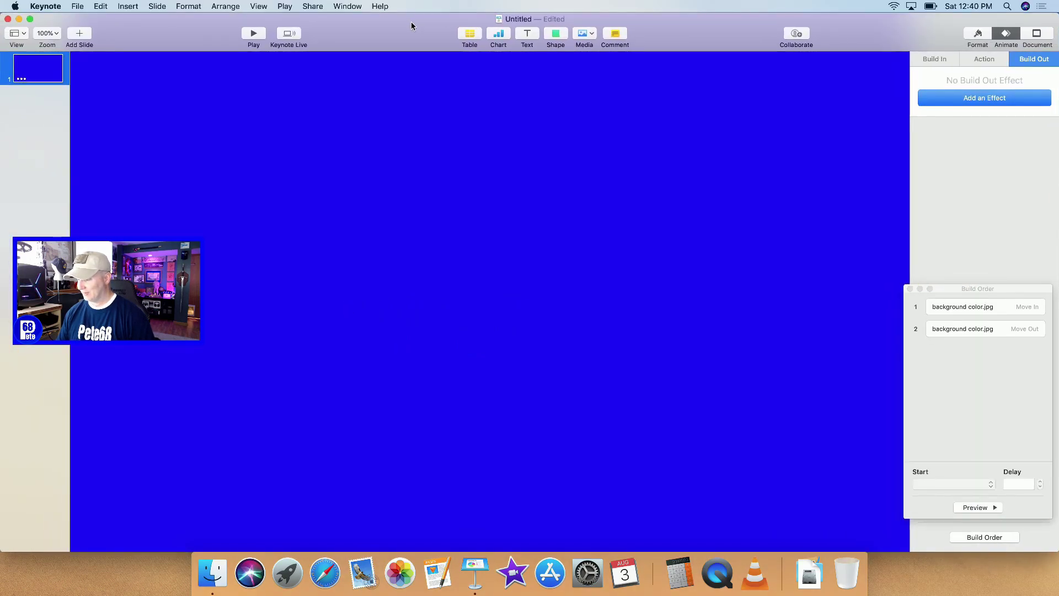
Give the second image a Move In build-in from Right to Left.
{"action": "left_click", "coordinate": [936, 64]}
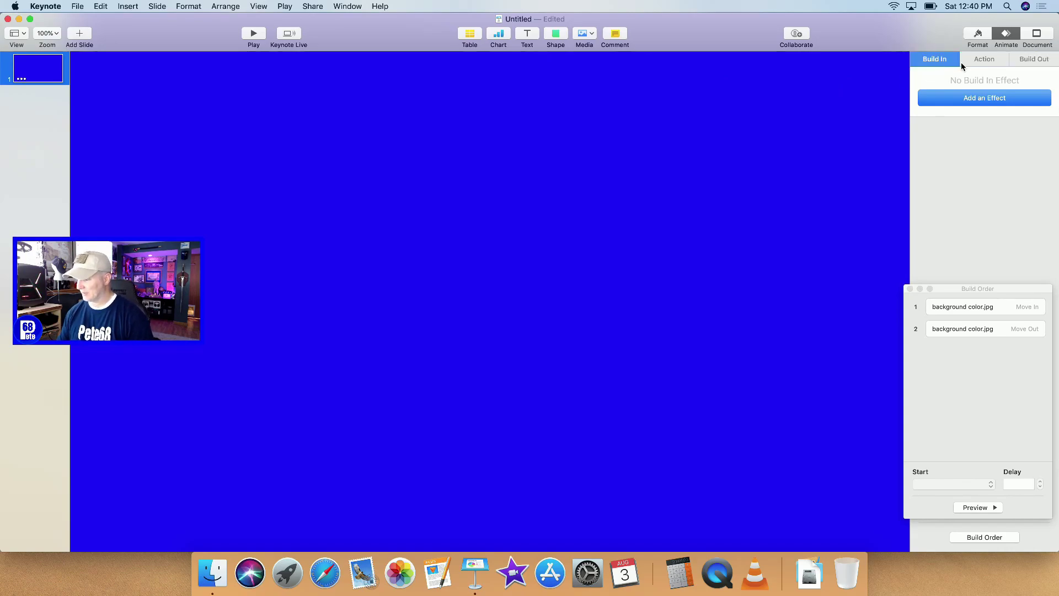
{"action": "left_click", "coordinate": [973, 99]}
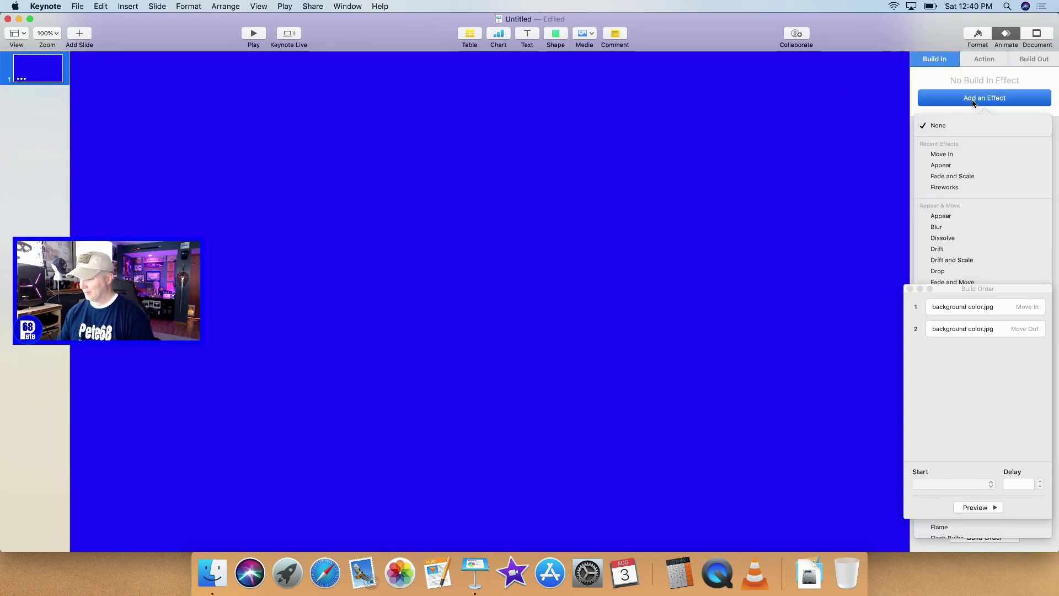
{"action": "left_click", "coordinate": [950, 155]}
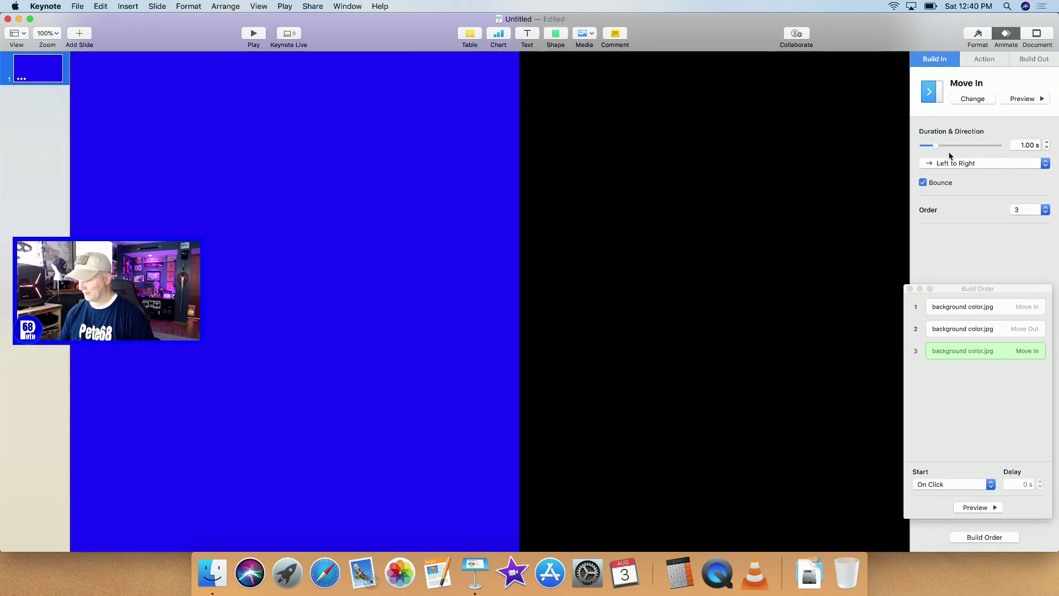
{"action": "left_click", "coordinate": [1047, 164]}
{"action": "left_click", "coordinate": [996, 177]}
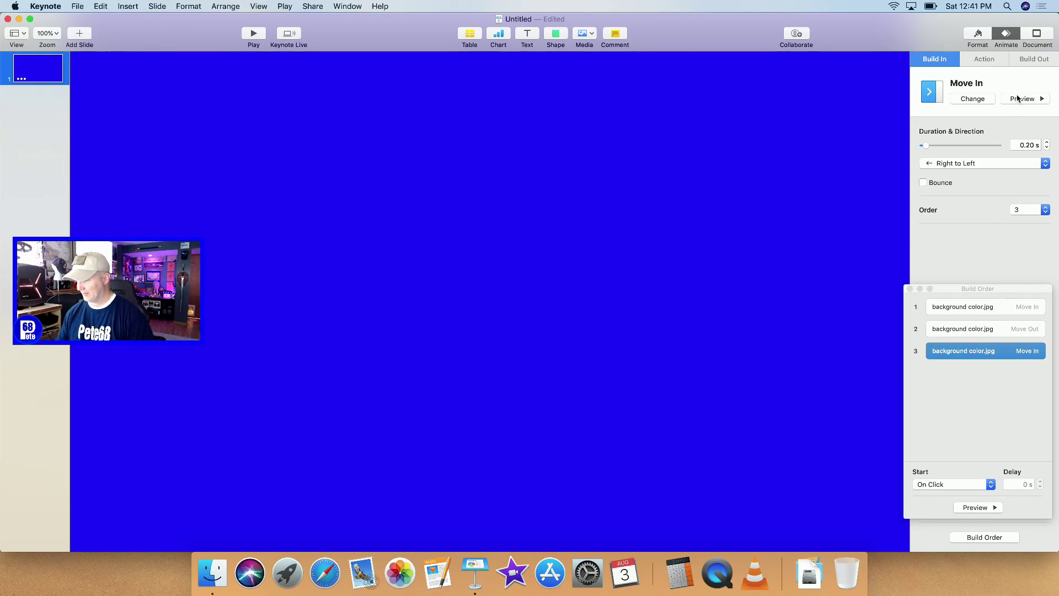
Give the second image a Move Out build-out with bounce turned off.
{"action": "left_click", "coordinate": [1044, 60]}
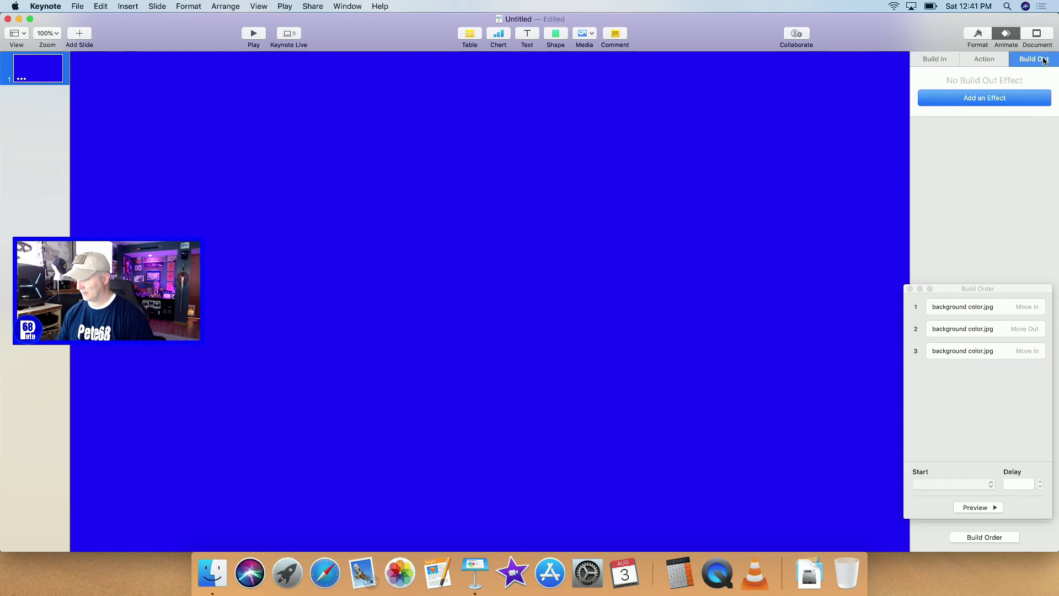
{"action": "left_click", "coordinate": [998, 99]}
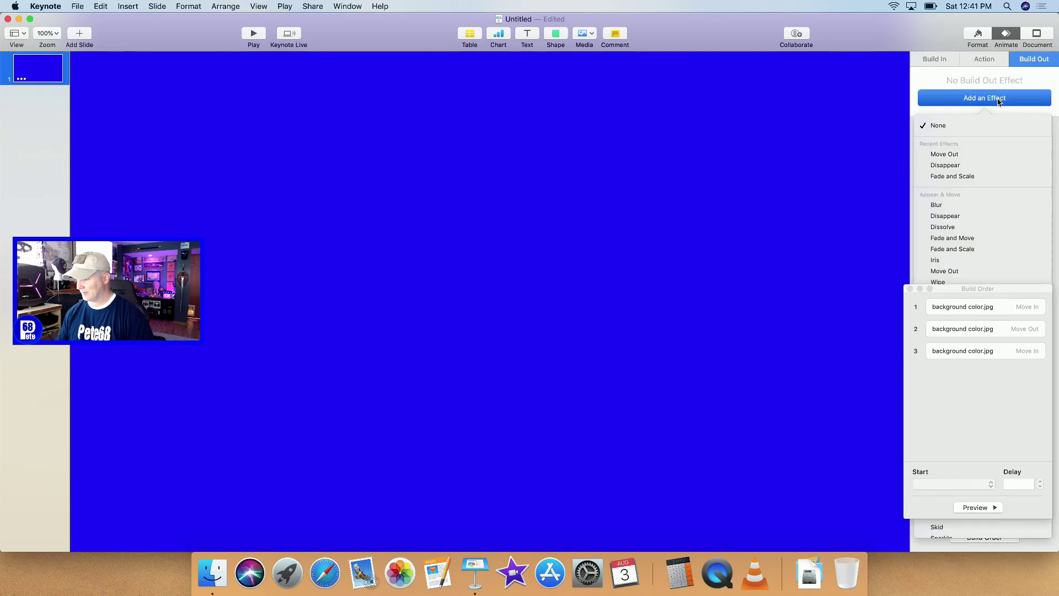
{"action": "left_click", "coordinate": [951, 154]}
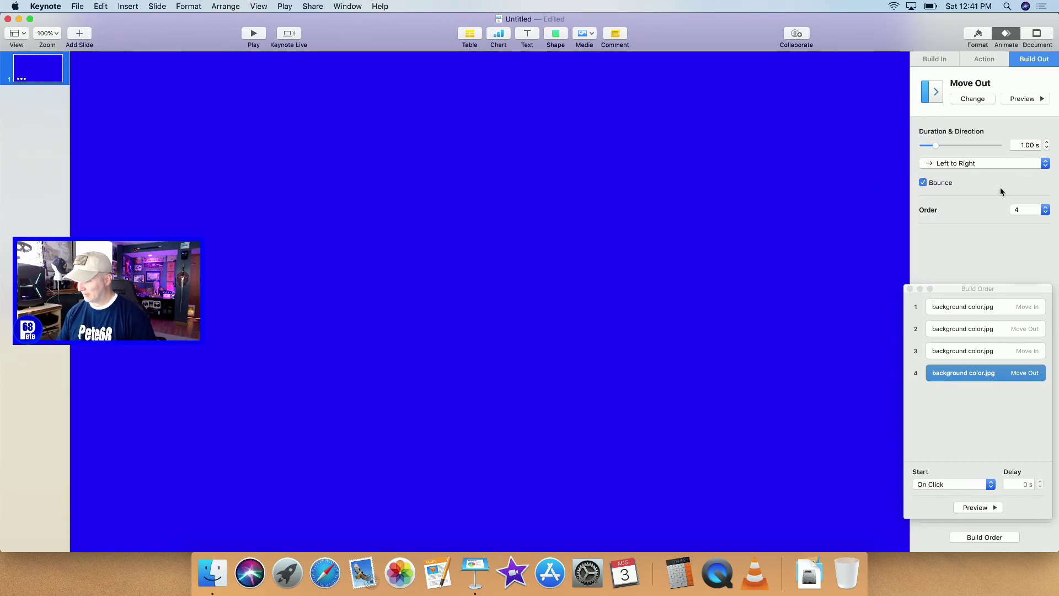
{"action": "left_click", "coordinate": [923, 183]}
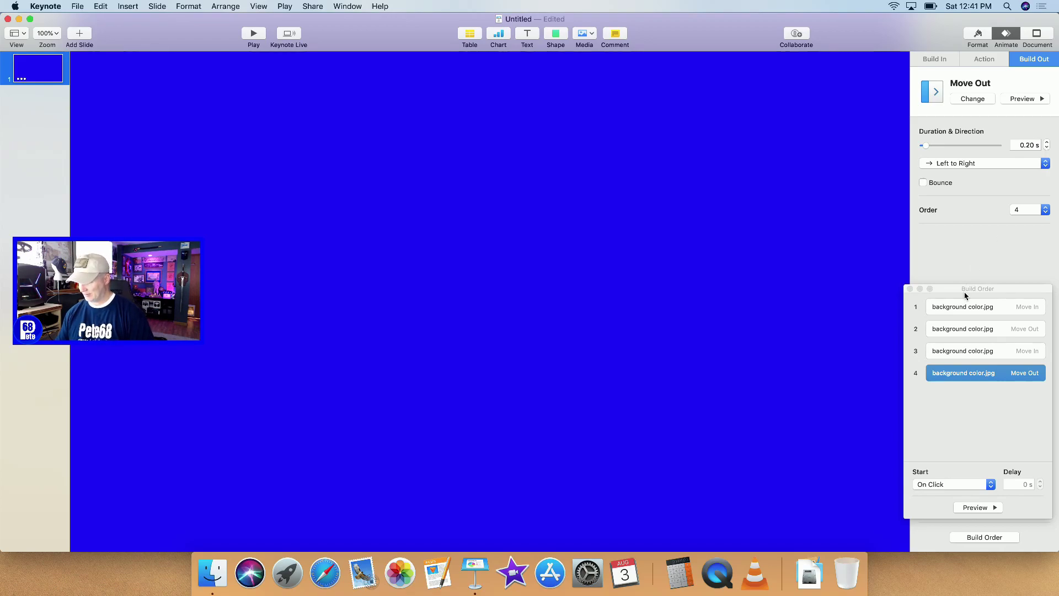
{"action": "left_click", "coordinate": [966, 309]}
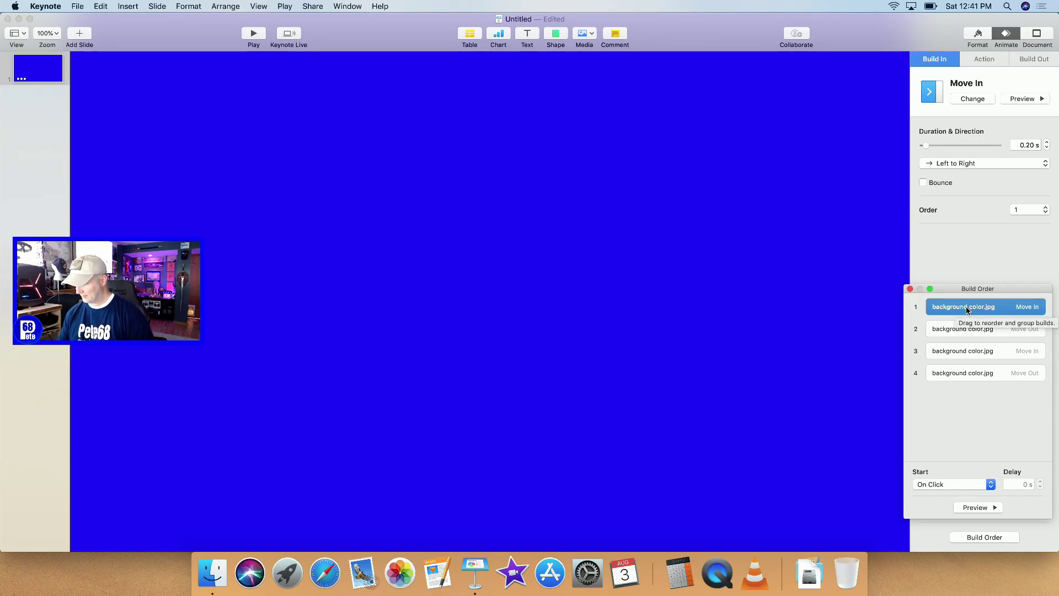
Move the second Move In to build 2; start build 1 After Transition, build 2 With Build 1.
{"action": "left_click", "coordinate": [970, 353]}
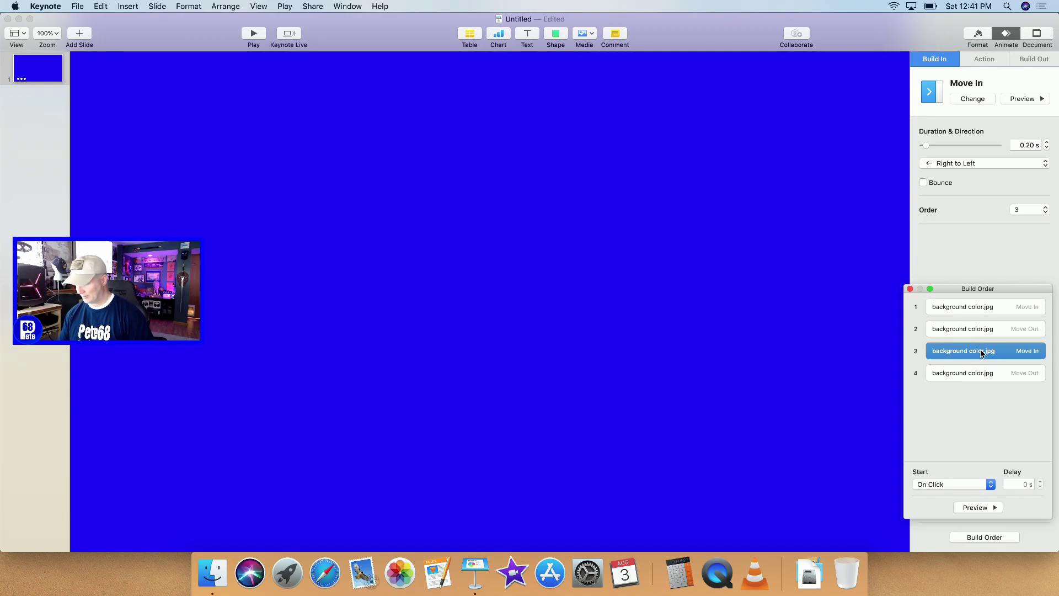
{"action": "left_click_drag", "start_coordinate": [981, 352], "coordinate": [987, 318]}
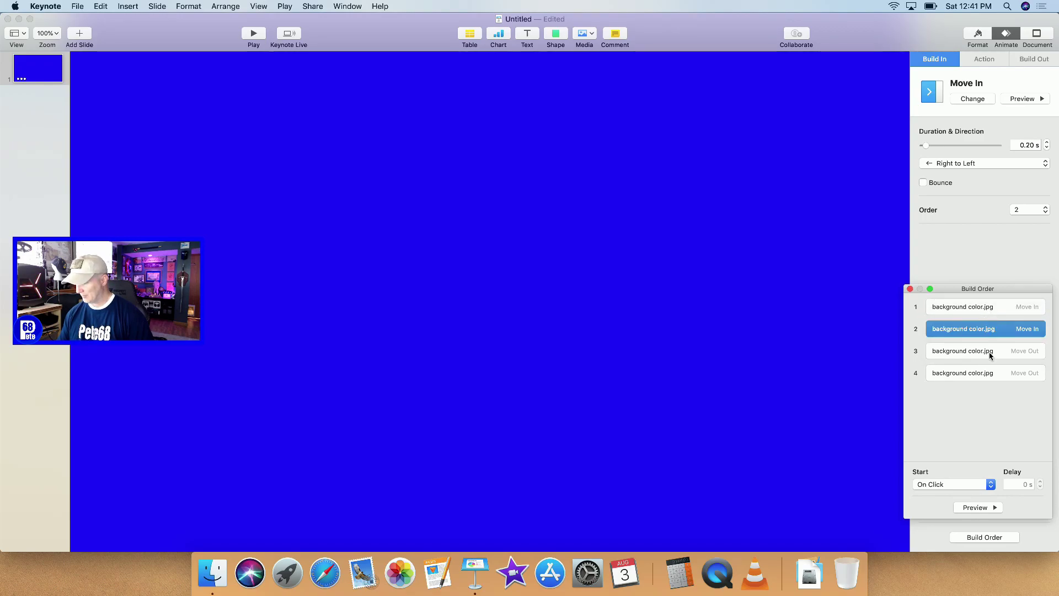
{"action": "left_click", "coordinate": [982, 311]}
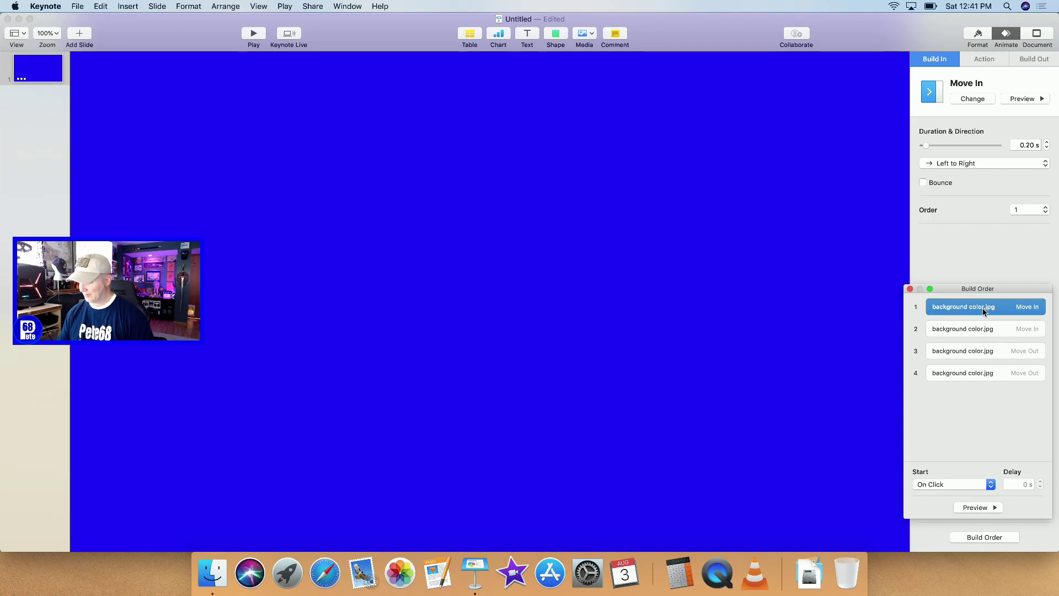
{"action": "left_click", "coordinate": [992, 485]}
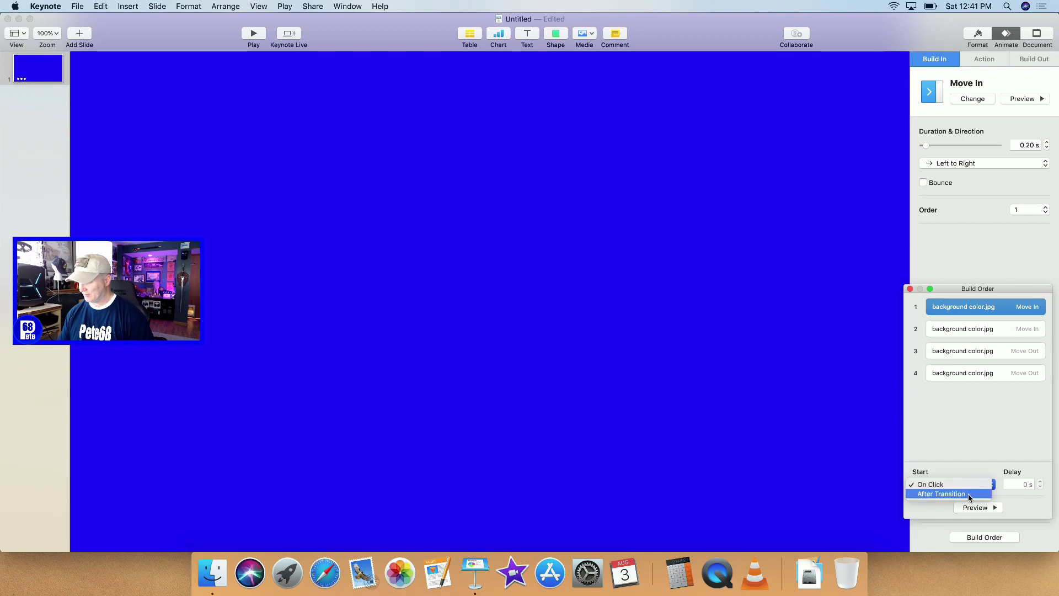
{"action": "left_click", "coordinate": [968, 494]}
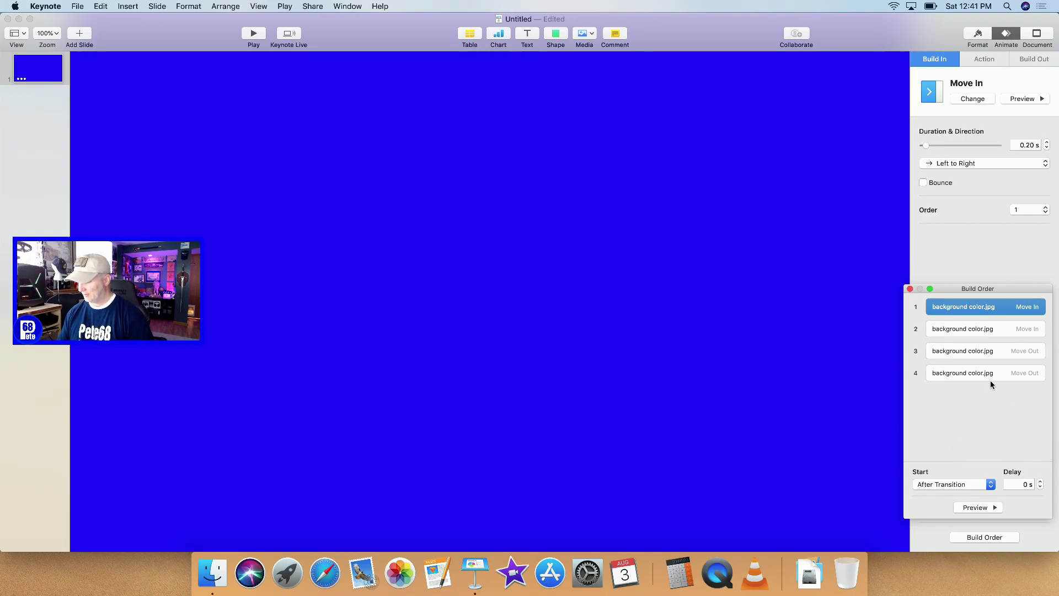
{"action": "left_click", "coordinate": [995, 330]}
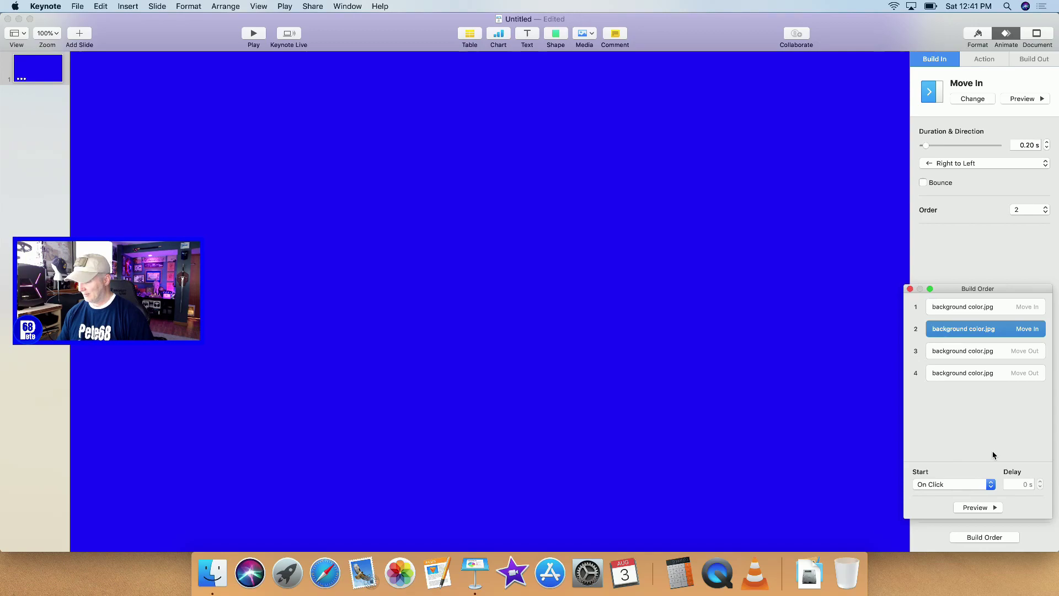
{"action": "left_click", "coordinate": [991, 485]}
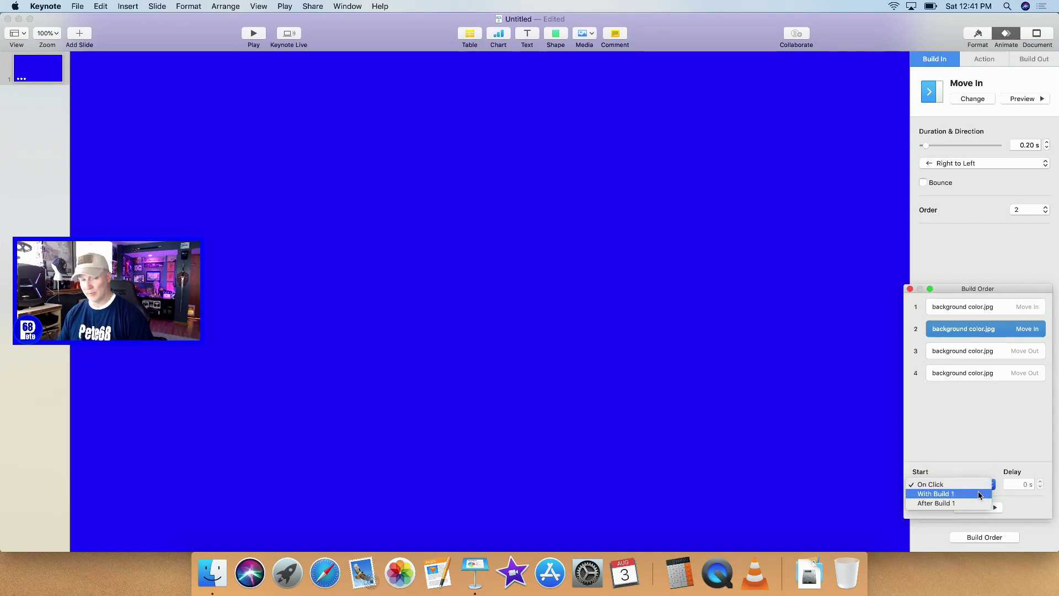
{"action": "left_click", "coordinate": [979, 494]}
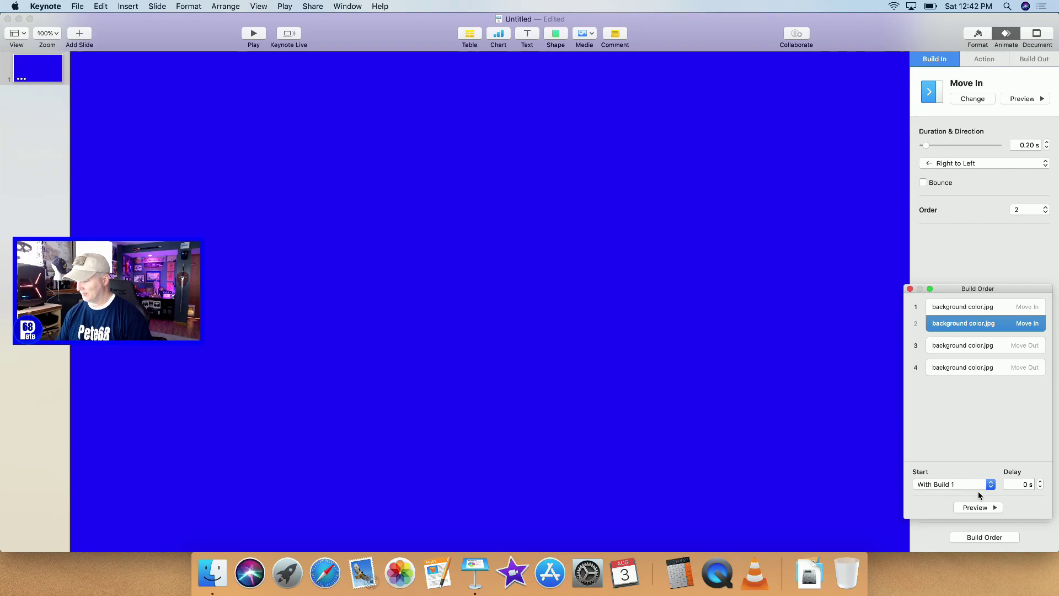
Set build 3's Move Out to start After Build 2 with a 1.00 s delay.
{"action": "left_click", "coordinate": [985, 346]}
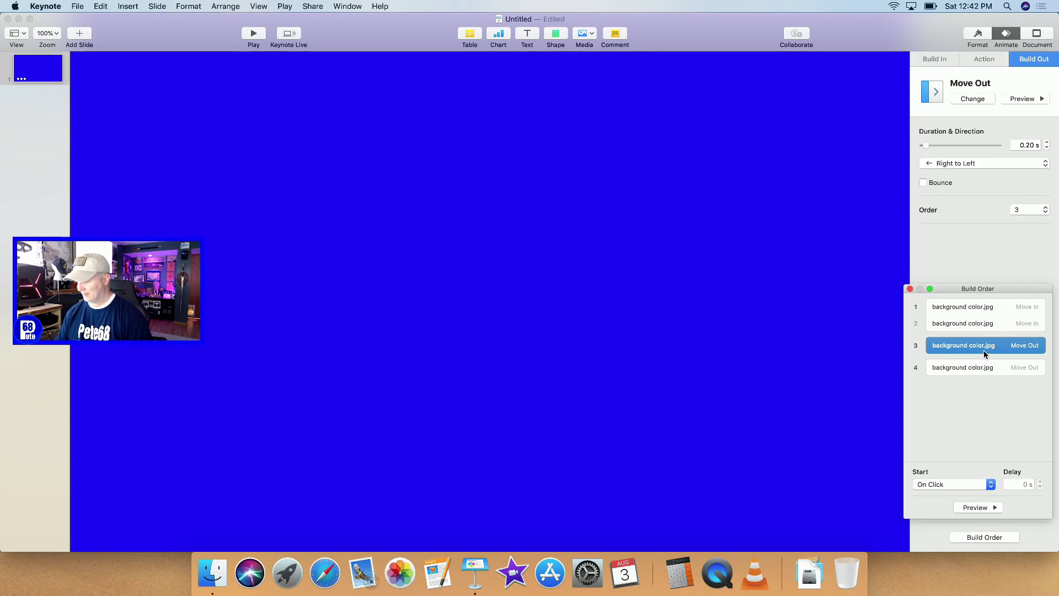
{"action": "left_click", "coordinate": [988, 326]}
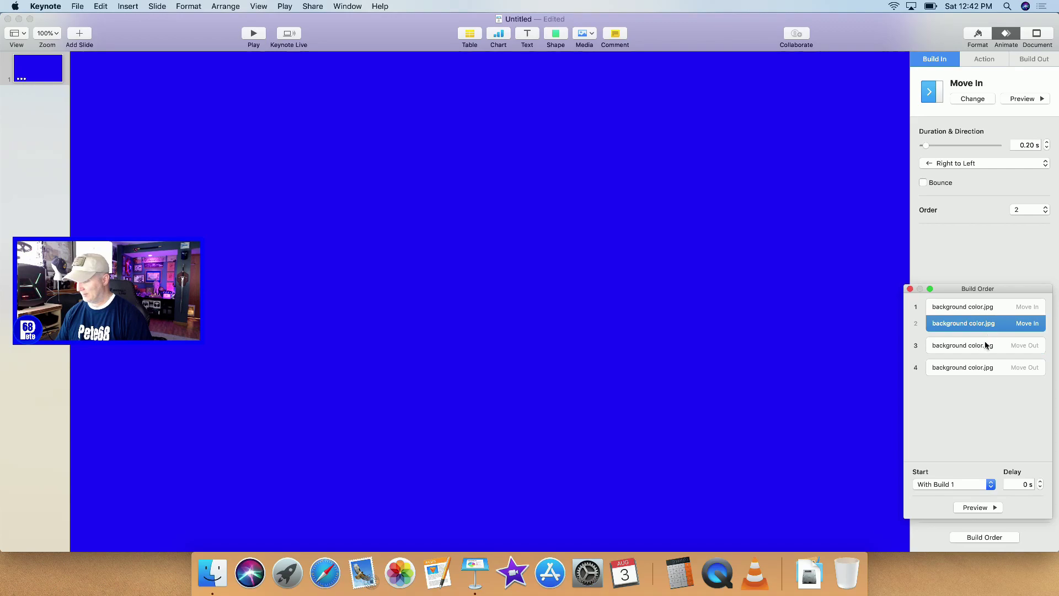
{"action": "left_click", "coordinate": [986, 346]}
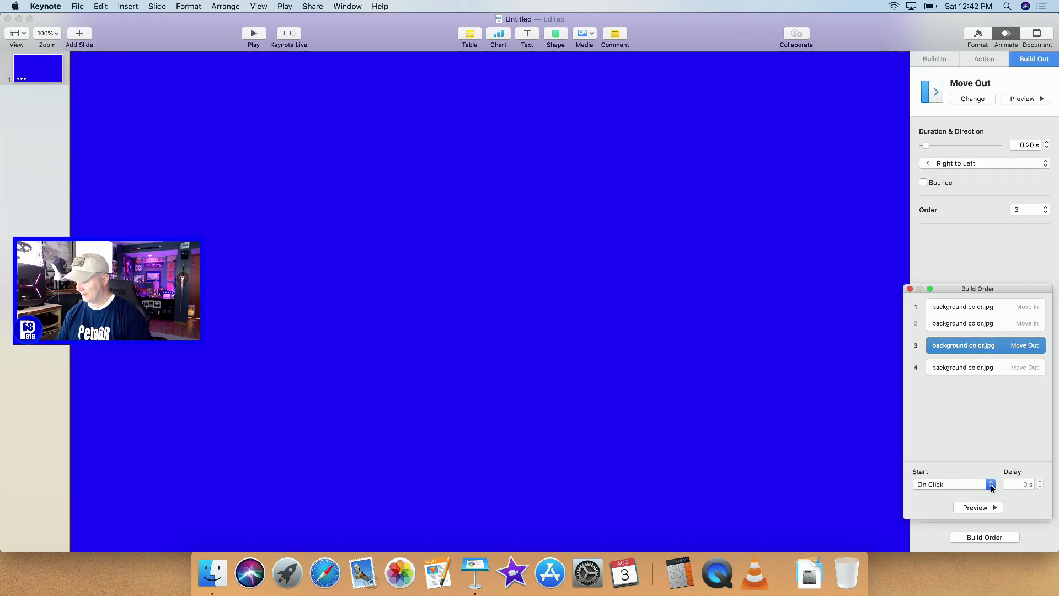
{"action": "left_click", "coordinate": [991, 485]}
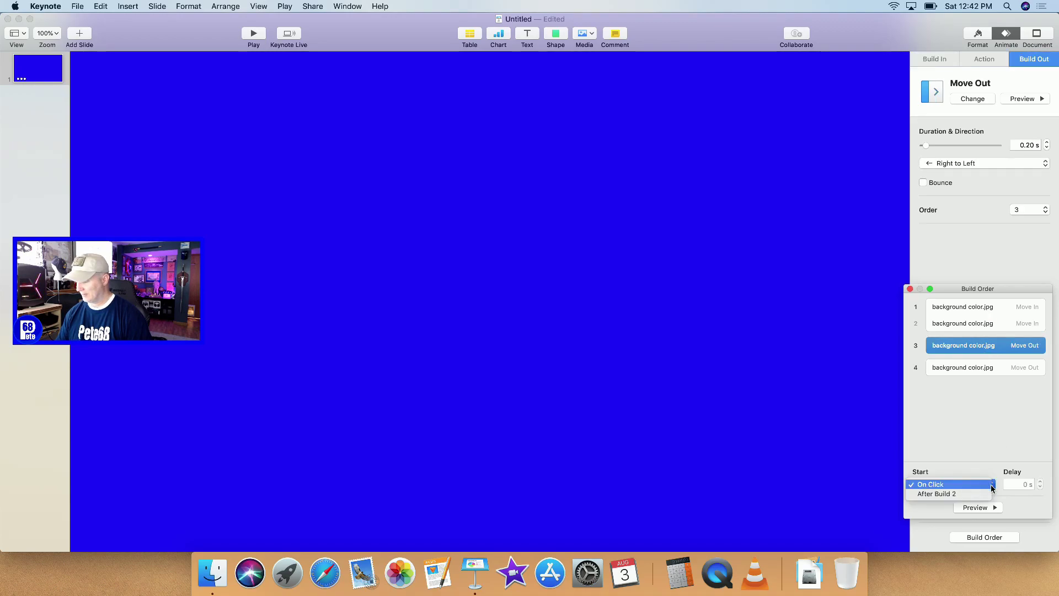
{"action": "left_click", "coordinate": [949, 495]}
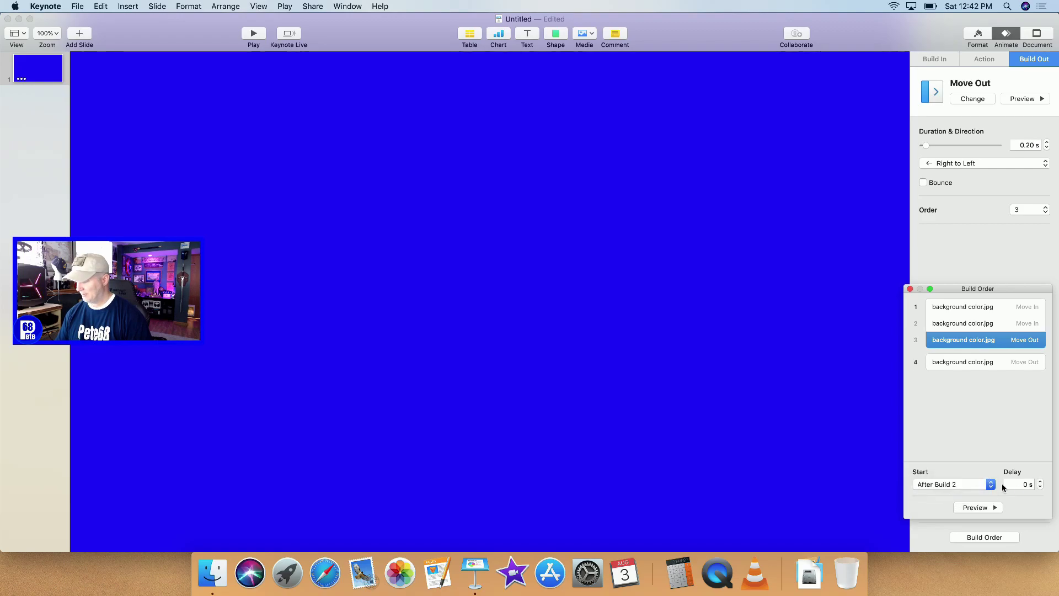
{"action": "left_click", "coordinate": [1040, 481]}
{"action": "left_click", "coordinate": [1041, 481]}
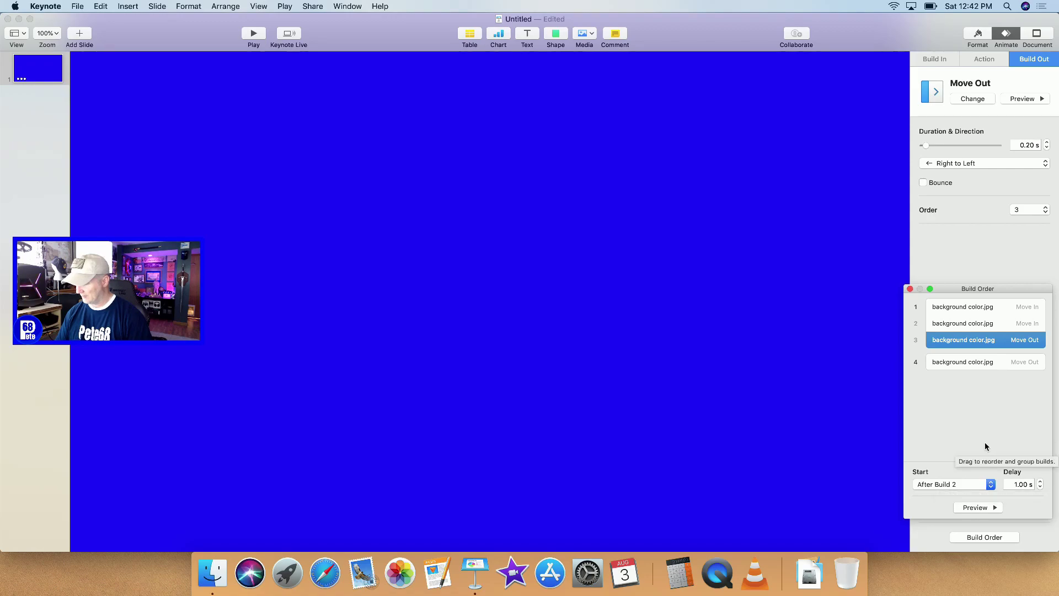
Set build 4's Move Out to start With Build 3.
{"action": "left_click", "coordinate": [985, 363]}
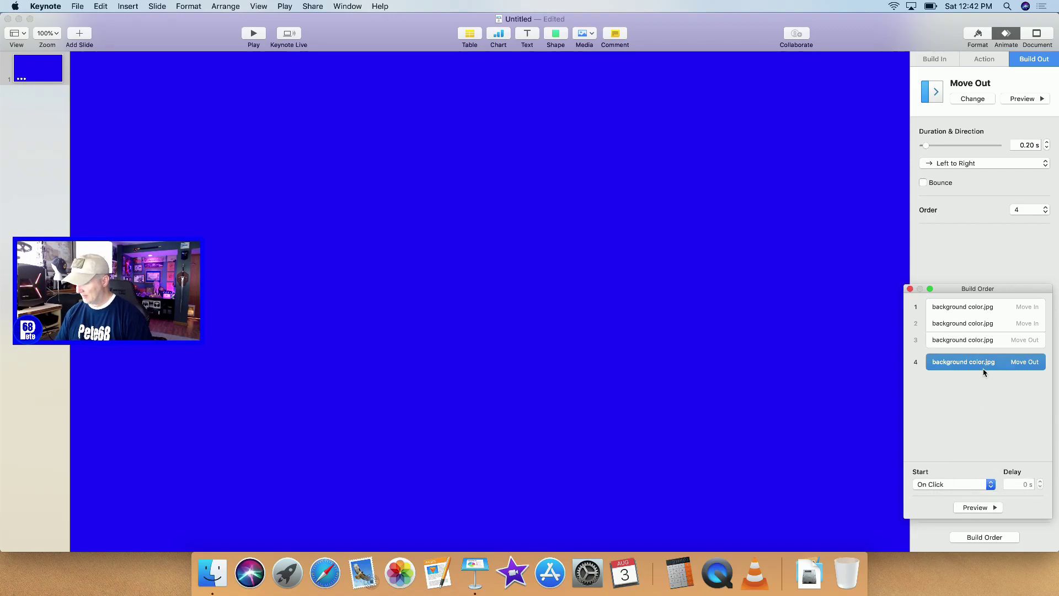
{"action": "left_click", "coordinate": [993, 485]}
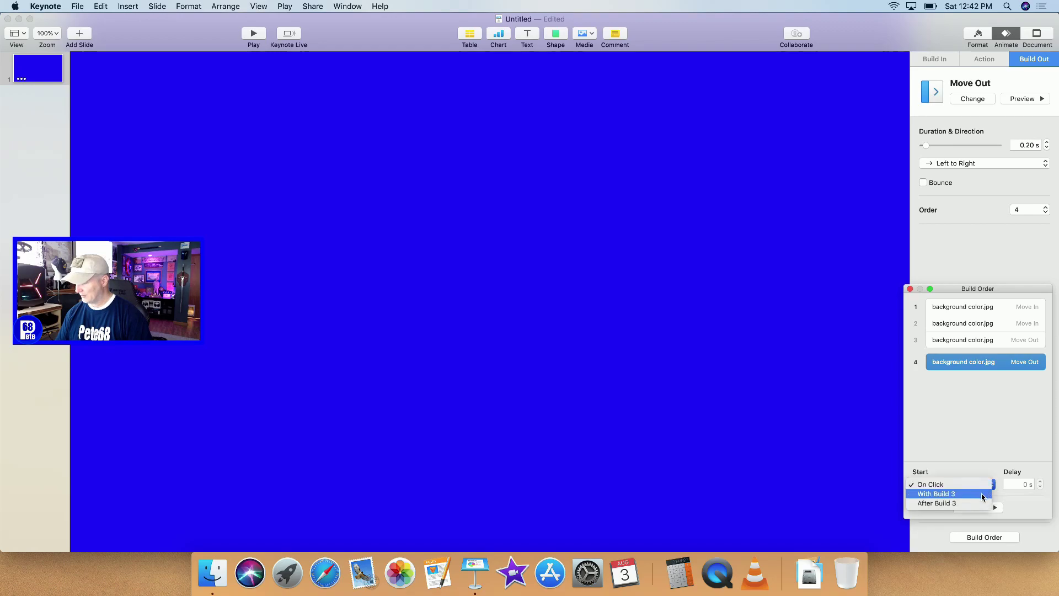
{"action": "left_click", "coordinate": [983, 495]}
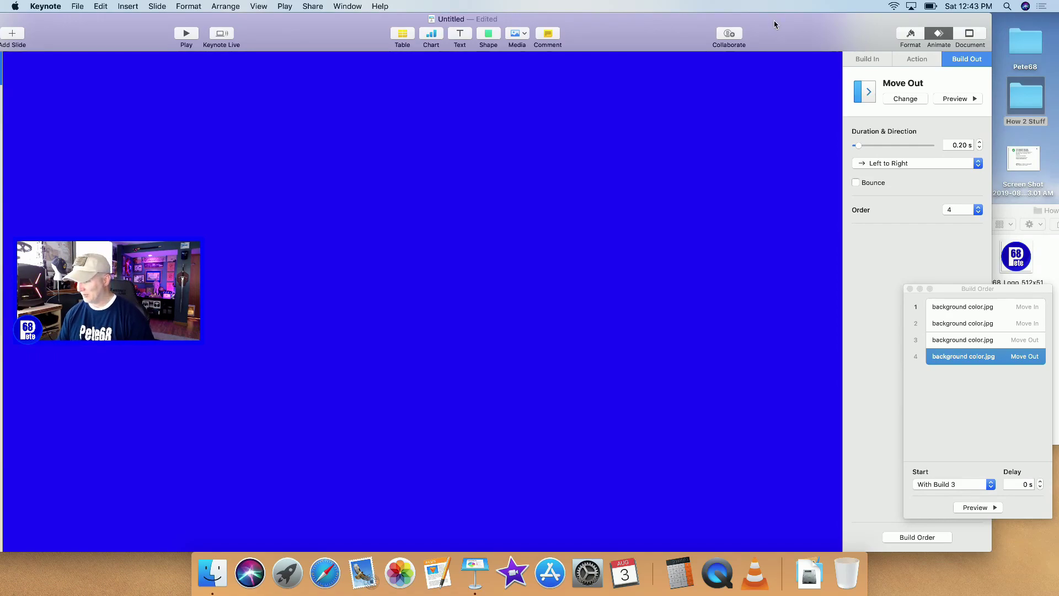
Drag P68_Logo_512x512v2.png onto the slide and resize it to 780×780 pt.
{"action": "left_click", "coordinate": [1013, 212]}
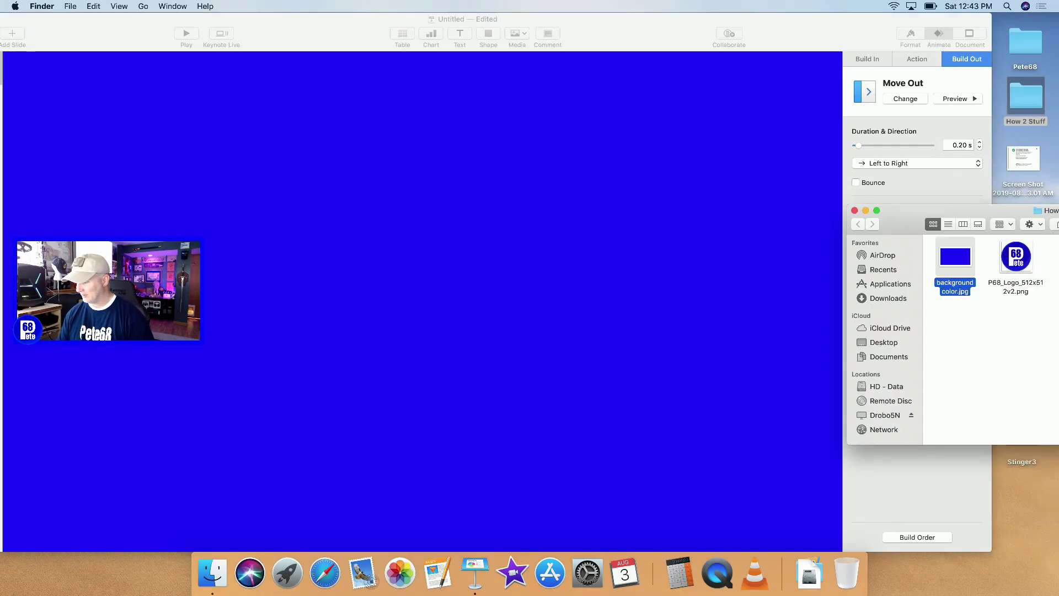
{"action": "left_click_drag", "start_coordinate": [1018, 255], "coordinate": [449, 281]}
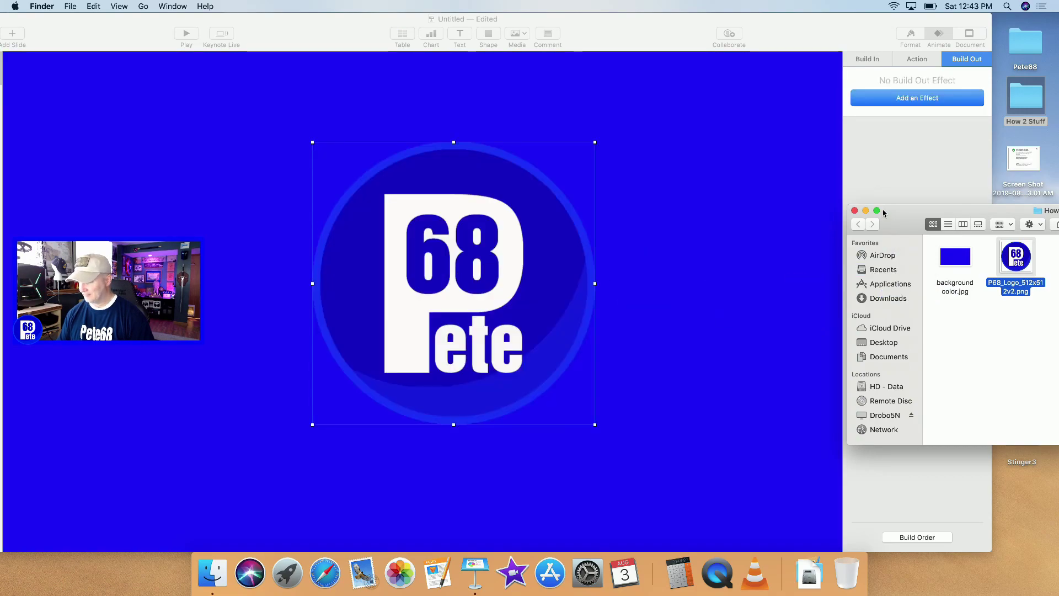
{"action": "left_click", "coordinate": [780, 25]}
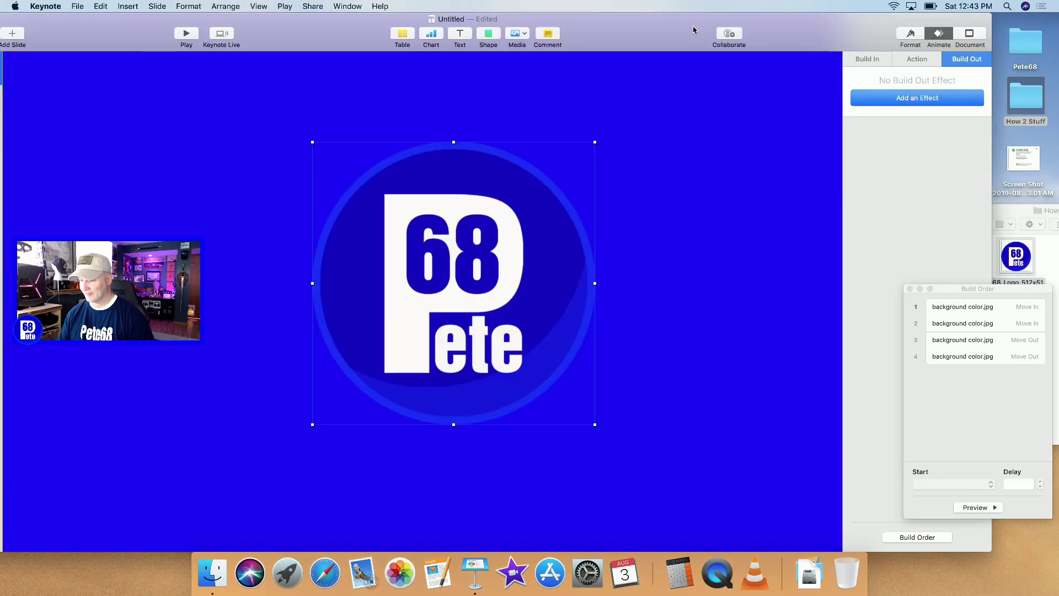
{"action": "left_click_drag", "start_coordinate": [661, 27], "coordinate": [729, 25]}
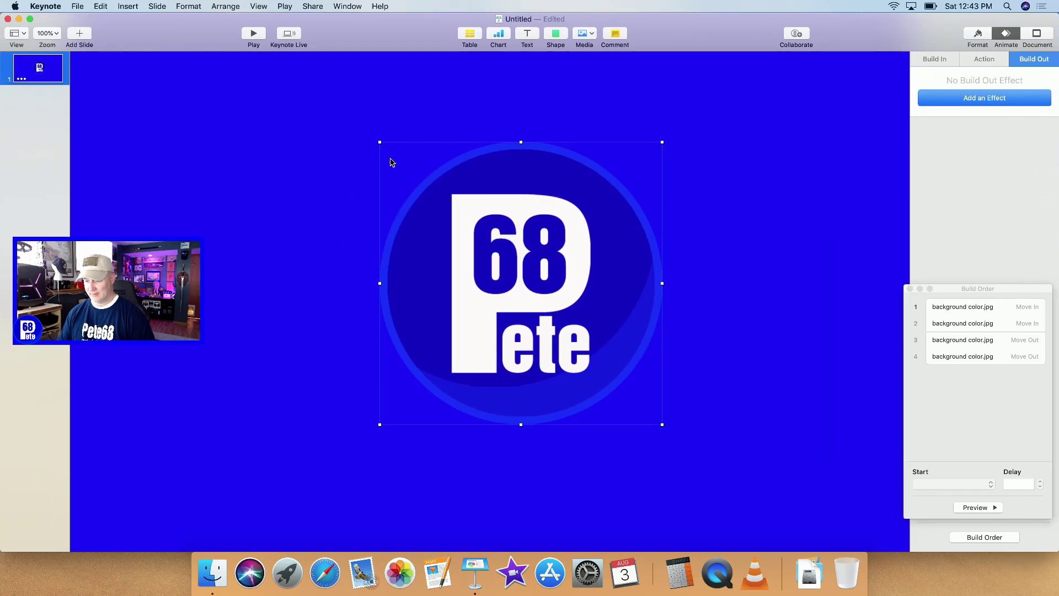
{"action": "left_click_drag", "start_coordinate": [380, 141], "coordinate": [305, 54]}
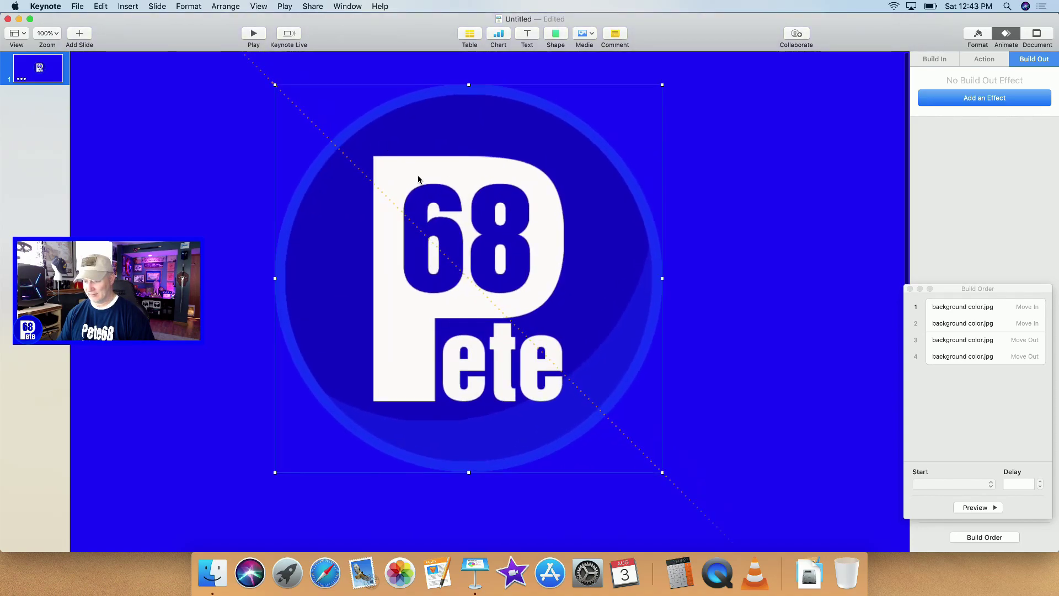
{"action": "left_click_drag", "start_coordinate": [663, 473], "coordinate": [708, 517]}
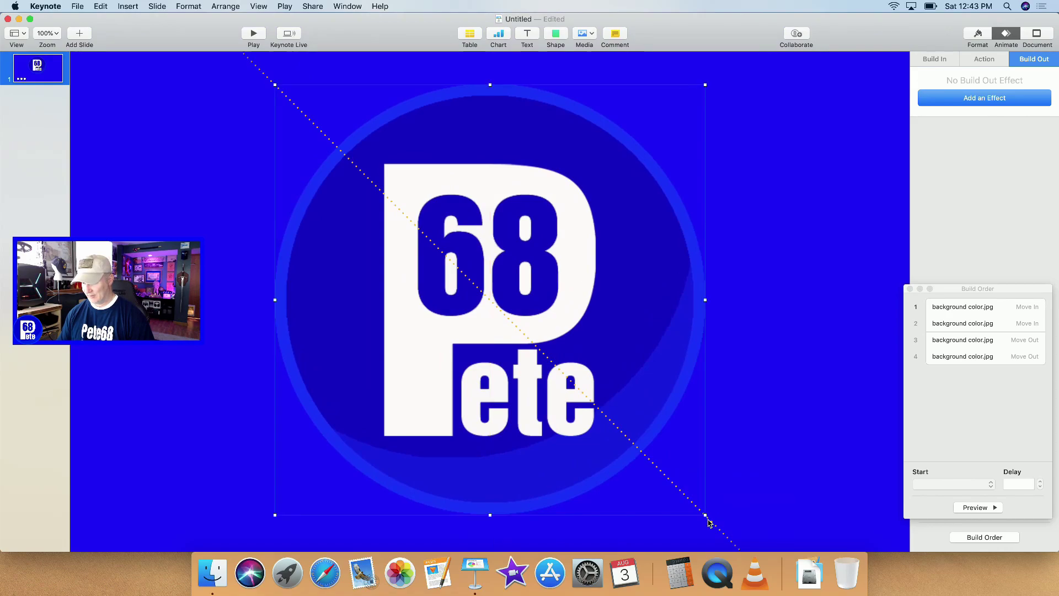
{"action": "left_click_drag", "start_coordinate": [589, 367], "coordinate": [568, 359]}
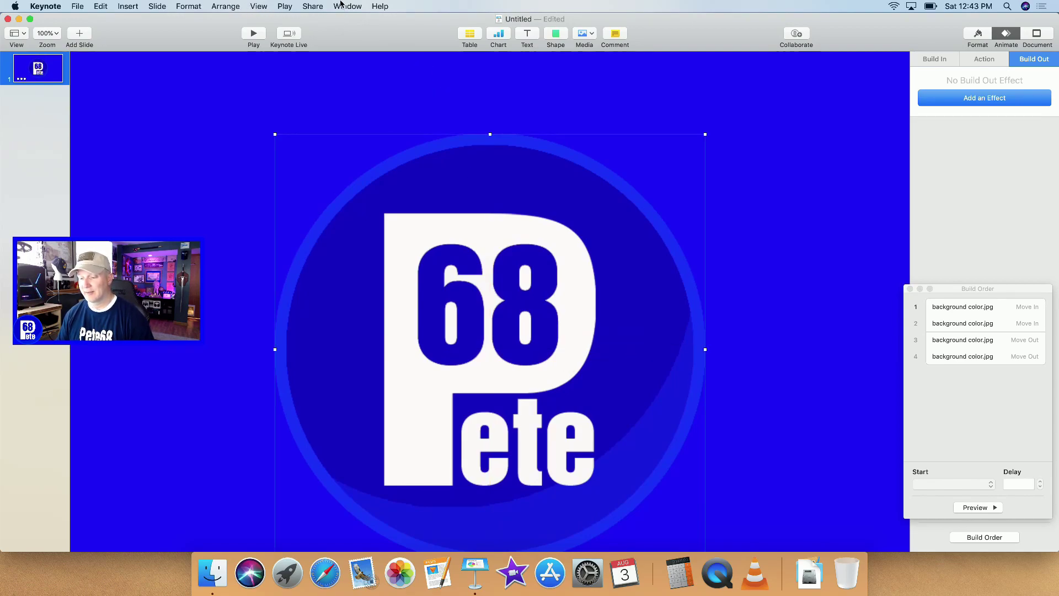
Zoom the view to Fit Slide.
{"action": "left_click", "coordinate": [262, 7]}
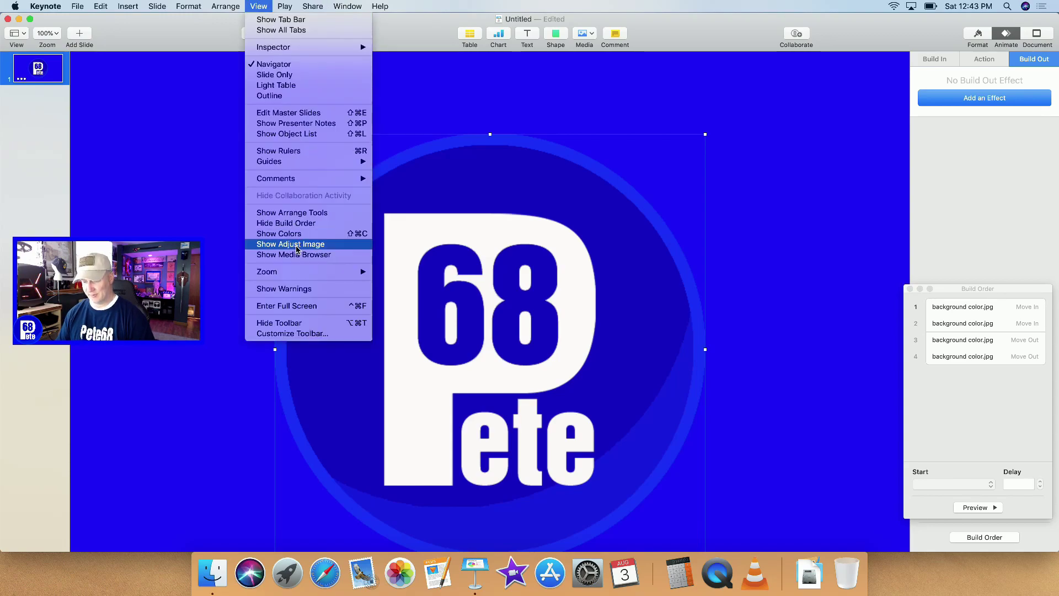
{"action": "mouse_move", "coordinate": [330, 273]}
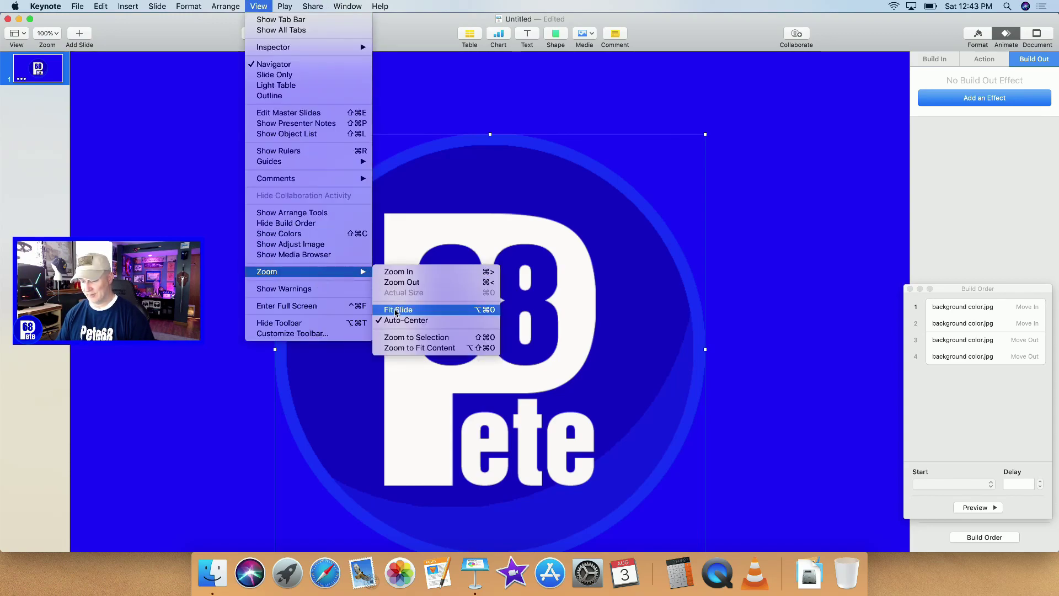
{"action": "left_click", "coordinate": [396, 310]}
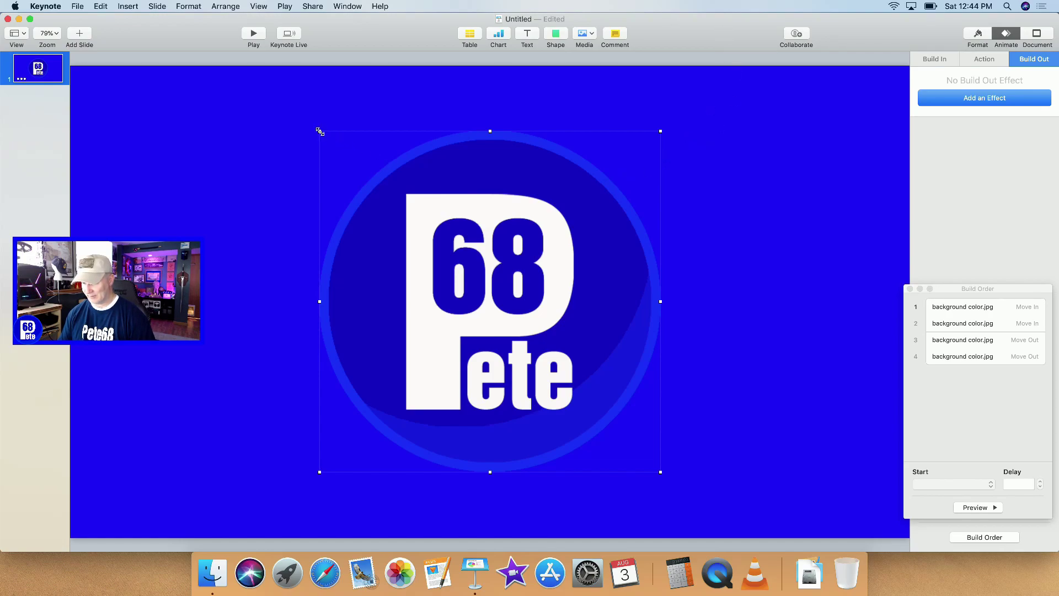
Resize the logo to 1045×1045 pt and centre it on the slide.
{"action": "left_click_drag", "start_coordinate": [319, 131], "coordinate": [260, 67]}
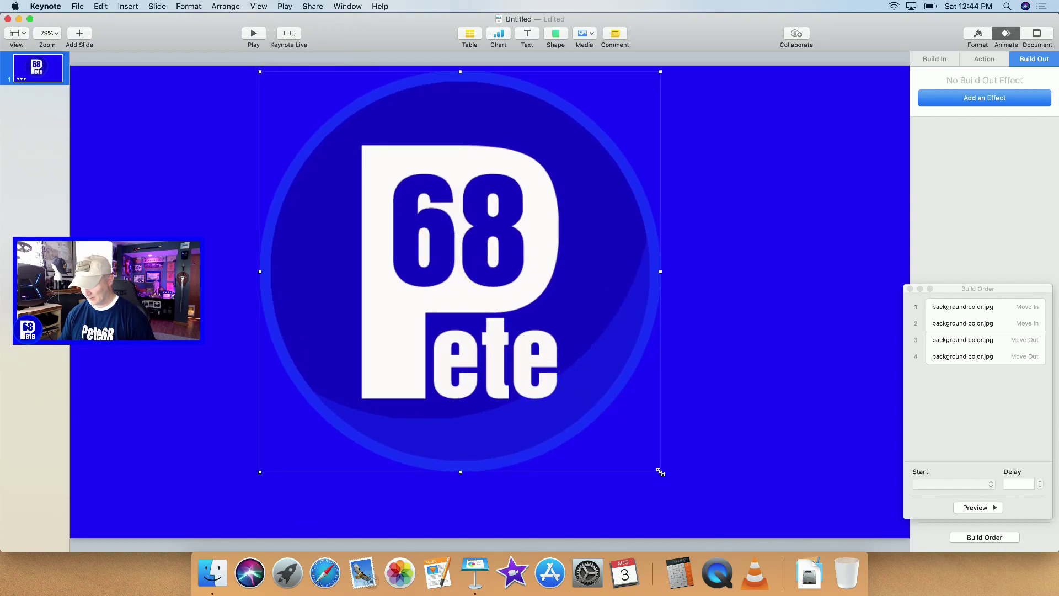
{"action": "left_click_drag", "start_coordinate": [660, 472], "coordinate": [723, 525]}
{"action": "mouse_move", "coordinate": [637, 329]}
{"action": "left_mouse_down"}
{"action": "mouse_move", "coordinate": [627, 326]}
{"action": "mouse_move", "coordinate": [637, 327]}
{"action": "left_mouse_up"}
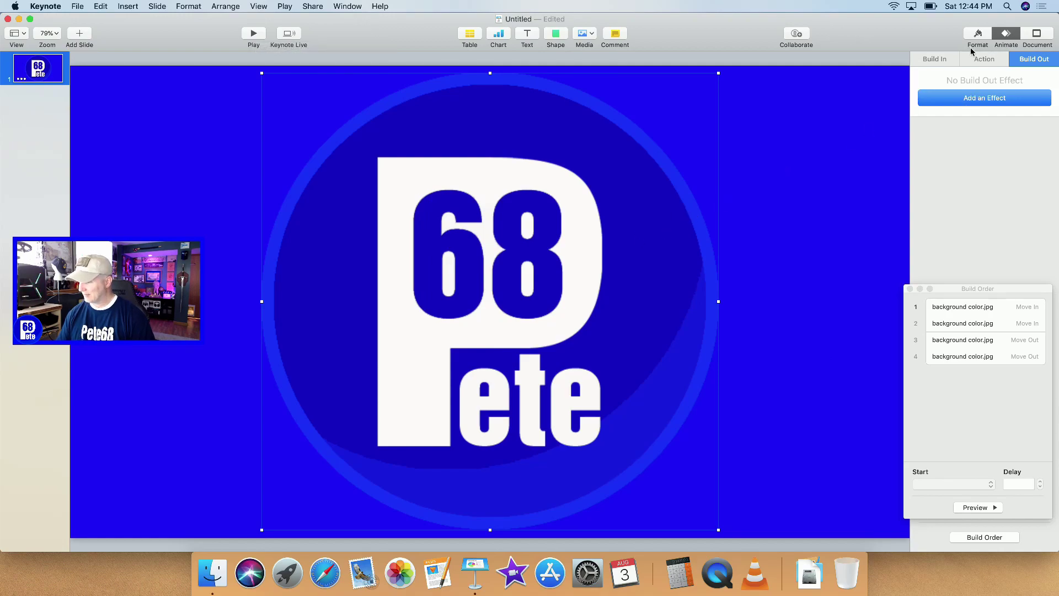
Give the logo an Appear build-in (build 5) and a Disappear build-out (build 6).
{"action": "left_click", "coordinate": [938, 60]}
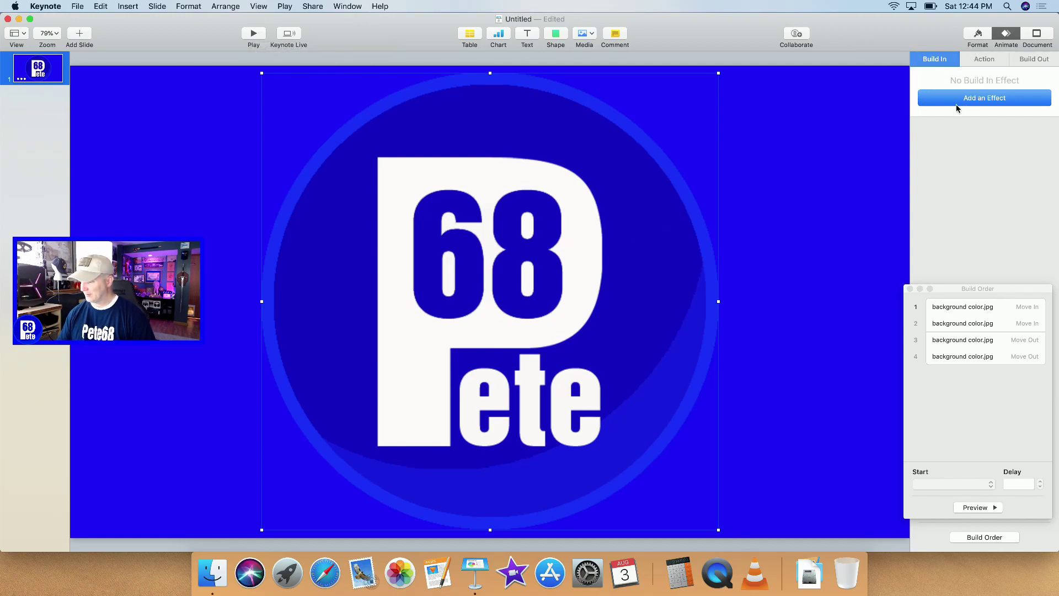
{"action": "left_click", "coordinate": [980, 101]}
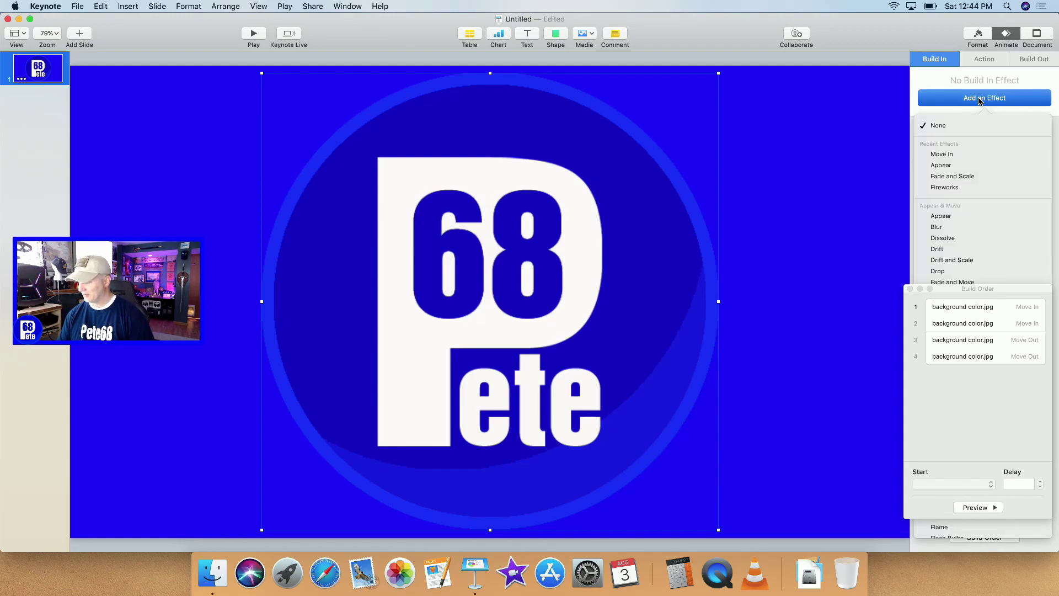
{"action": "left_click", "coordinate": [967, 167]}
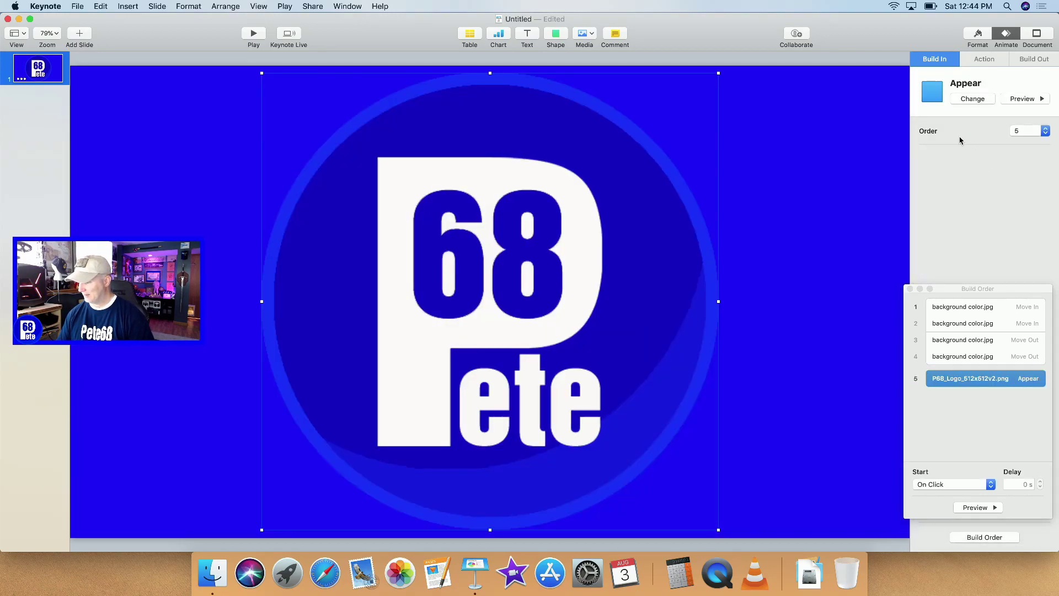
{"action": "left_click", "coordinate": [1035, 59]}
{"action": "left_click", "coordinate": [985, 100]}
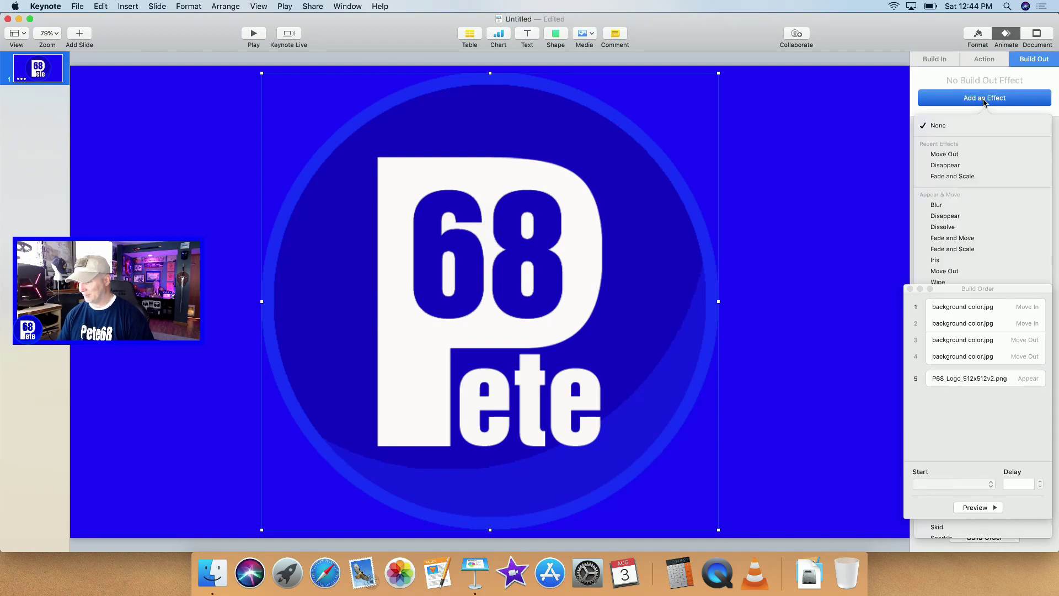
{"action": "left_click", "coordinate": [955, 165]}
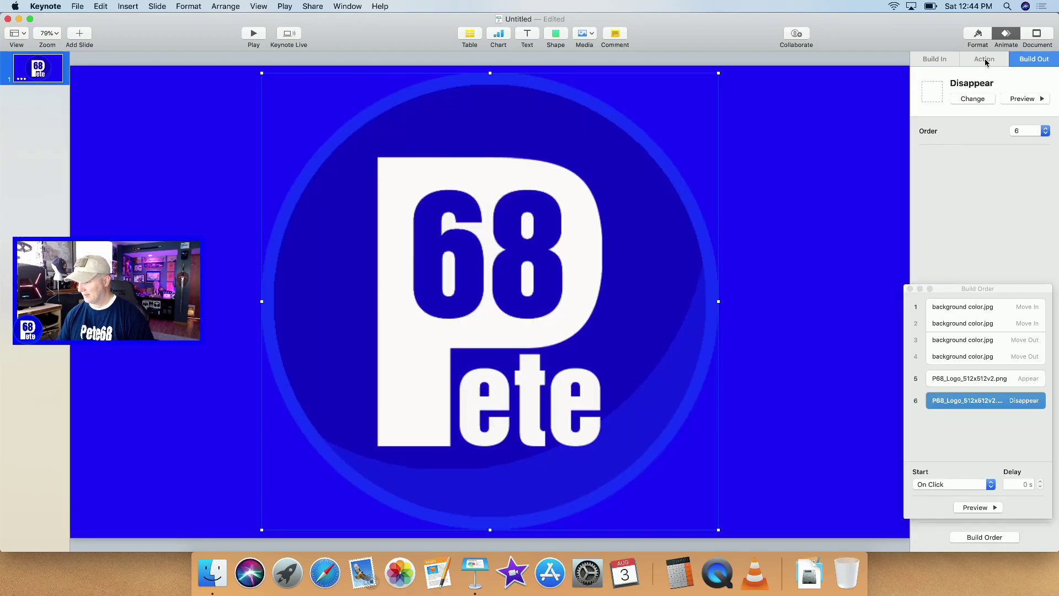
{"action": "left_click", "coordinate": [985, 59]}
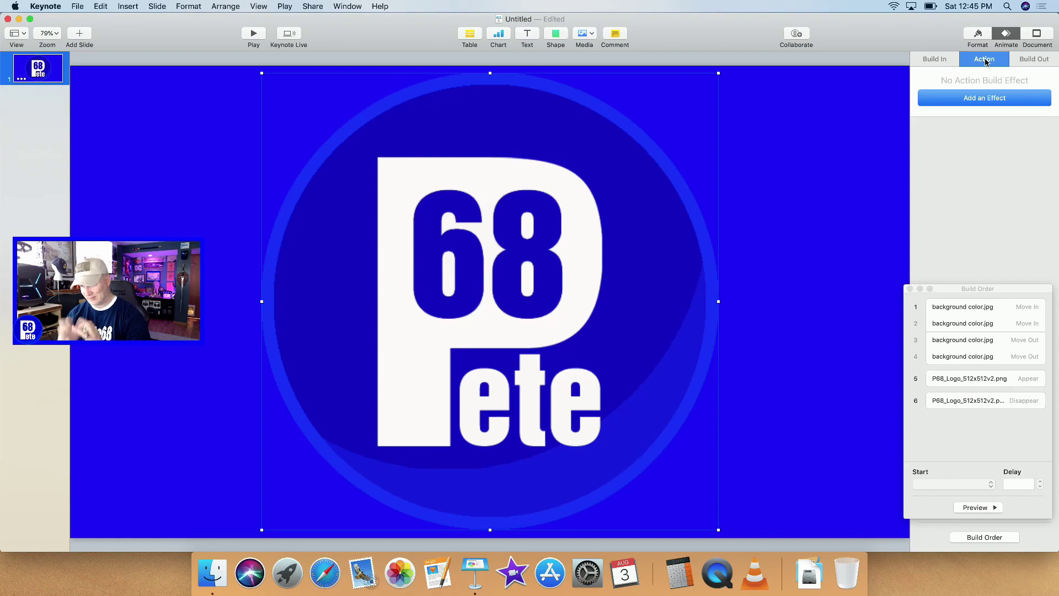
Add a Rotate action to the logo, turning it 5° over 0.80 s.
{"action": "left_click", "coordinate": [986, 99]}
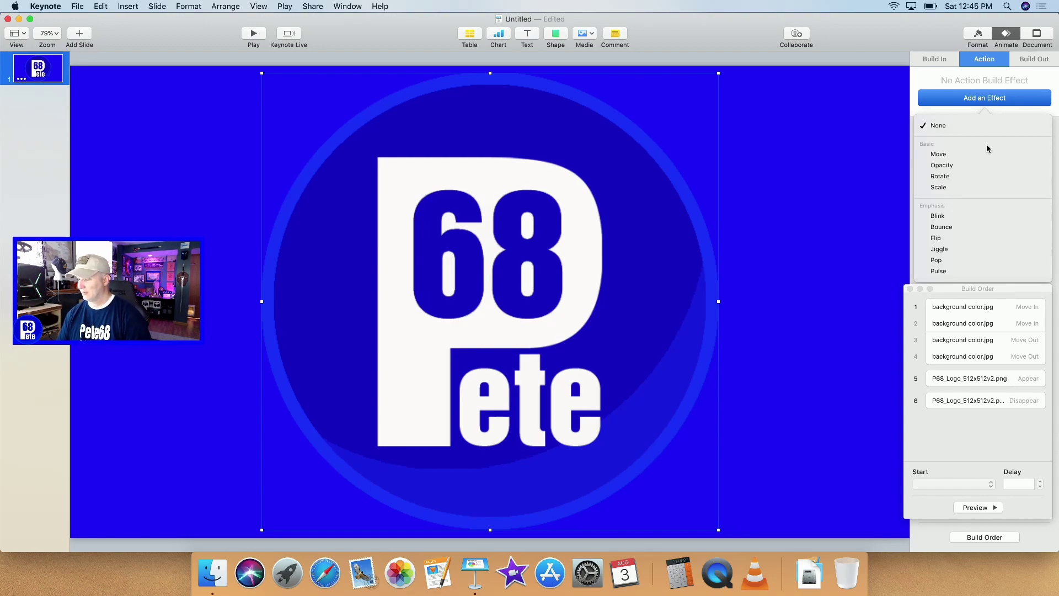
{"action": "left_click", "coordinate": [961, 176]}
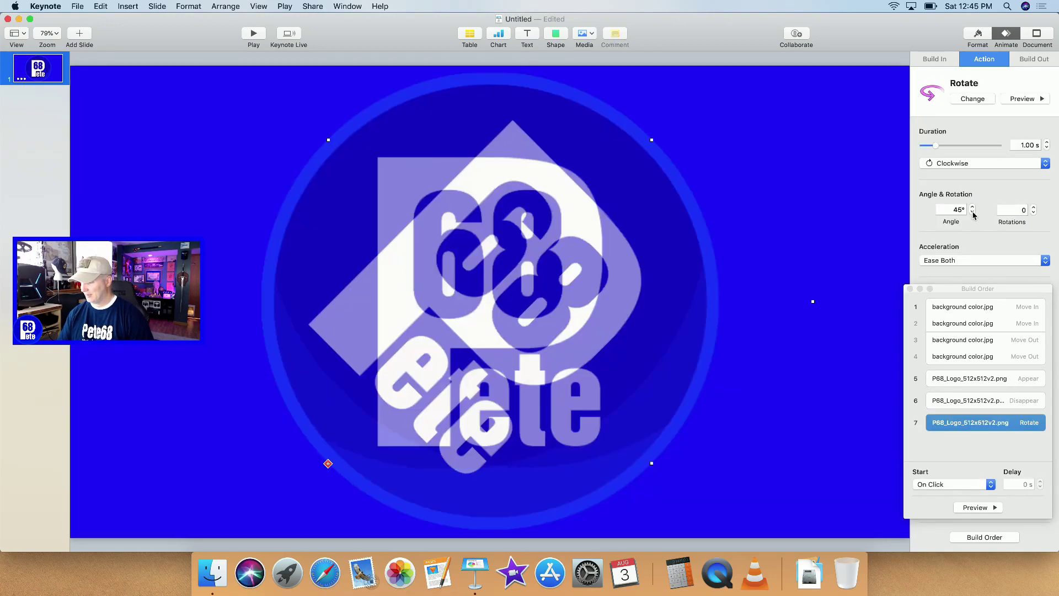
{"action": "left_click", "coordinate": [973, 213]}
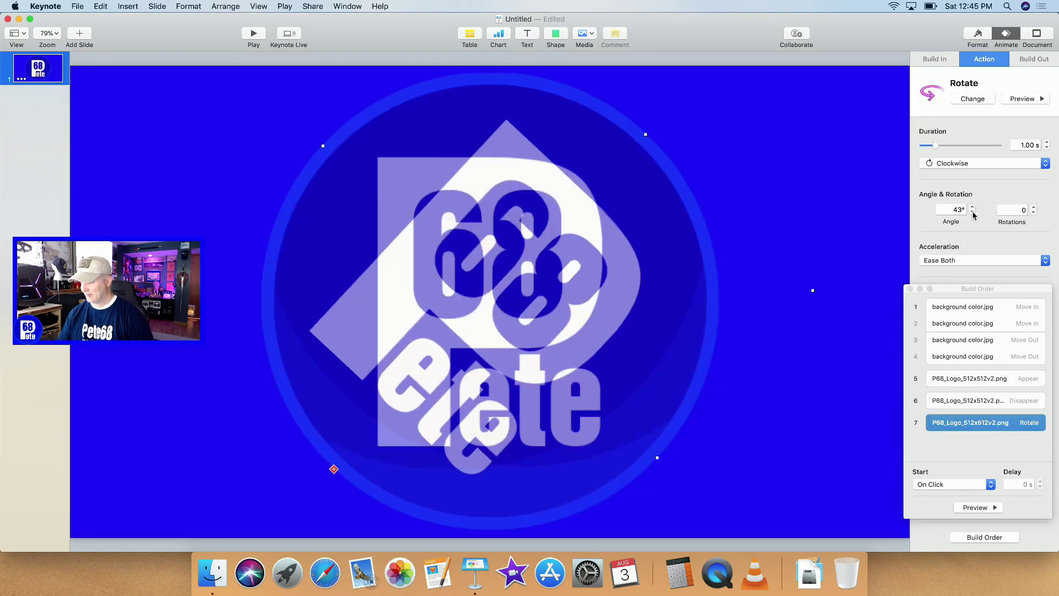
{"action": "left_click", "coordinate": [973, 214]}
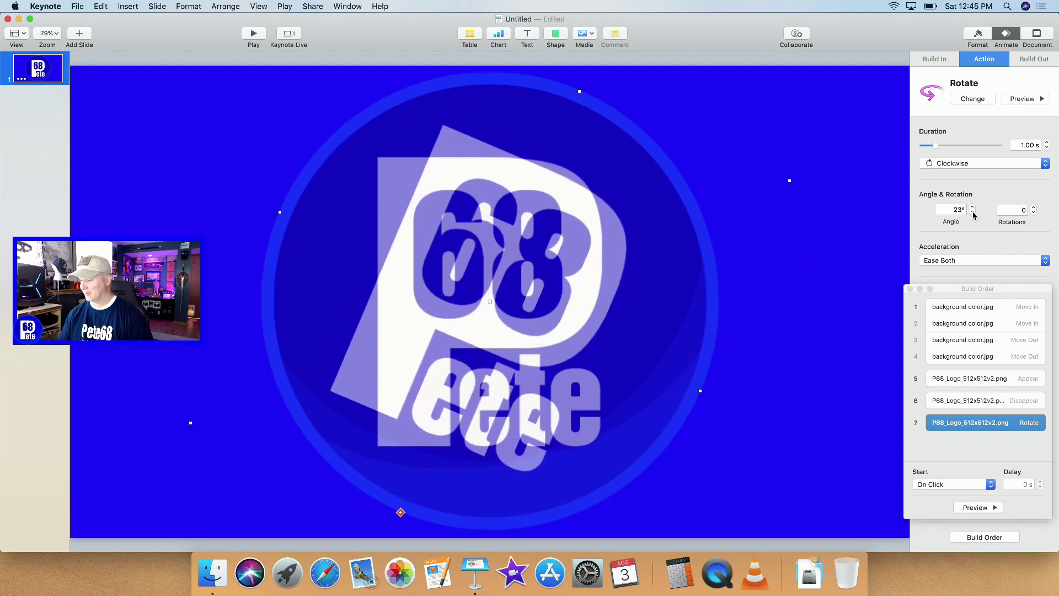
{"action": "left_click", "coordinate": [973, 214]}
{"action": "left_click", "coordinate": [973, 214]}
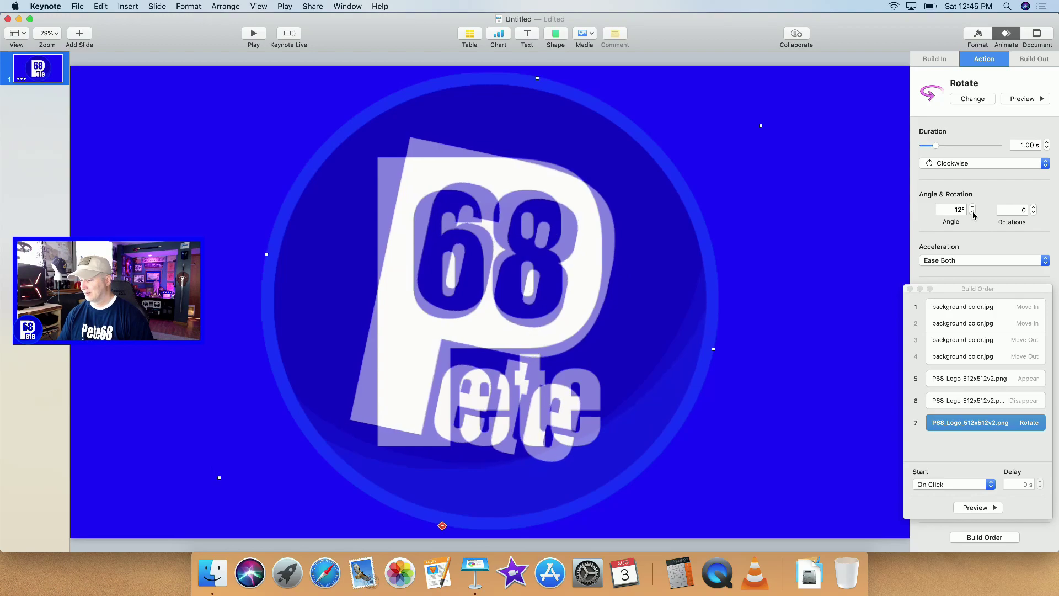
{"action": "left_click", "coordinate": [973, 214]}
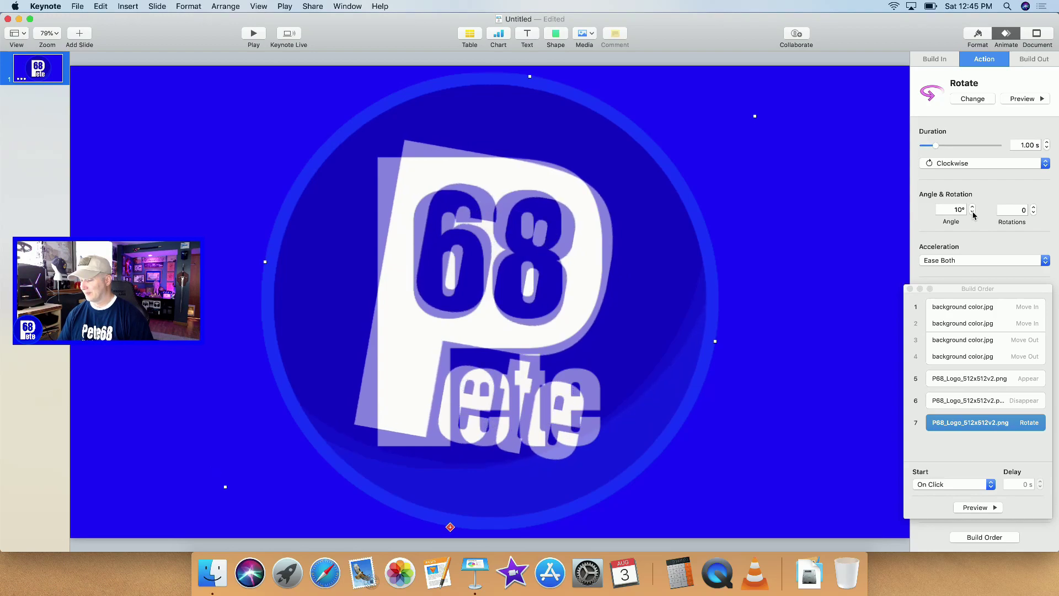
{"action": "left_click", "coordinate": [973, 214]}
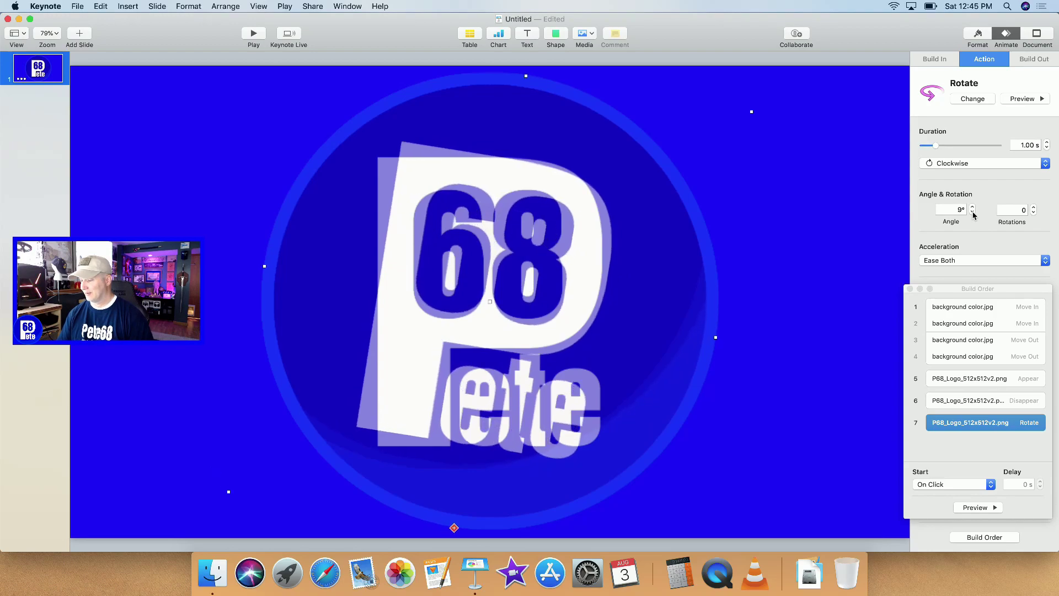
{"action": "left_click", "coordinate": [973, 214]}
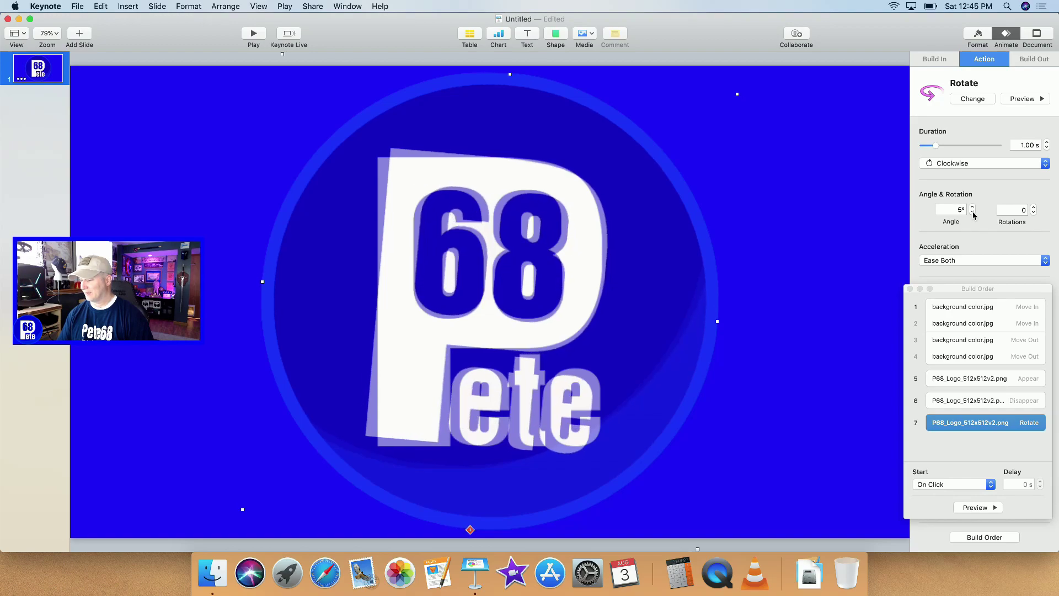
{"action": "left_click", "coordinate": [1048, 147]}
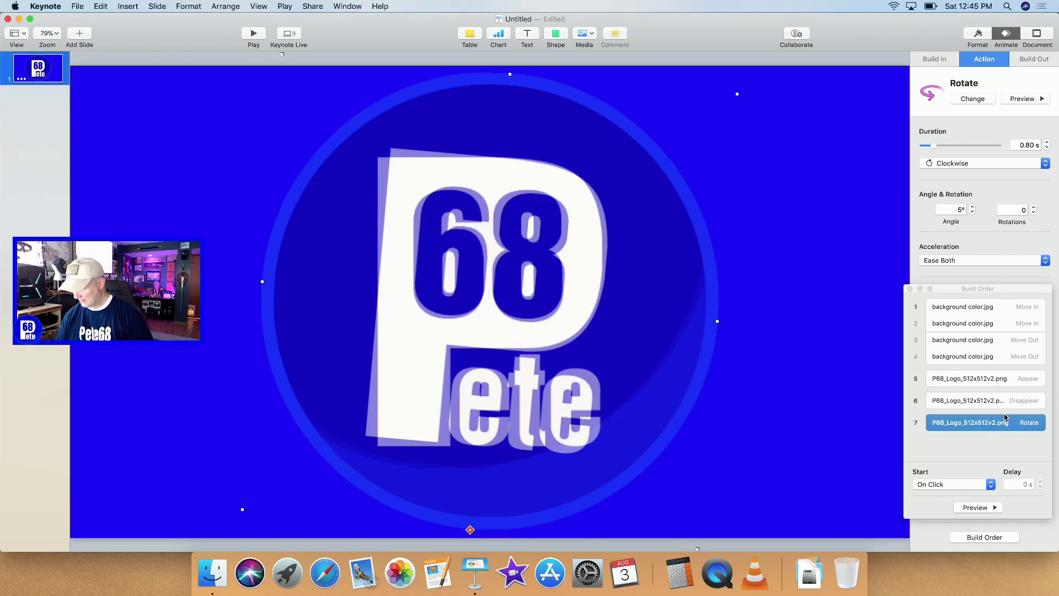
Move the logo's Appear, Disappear and Rotate builds up to positions 3, 4 and 5.
{"action": "left_click", "coordinate": [992, 379]}
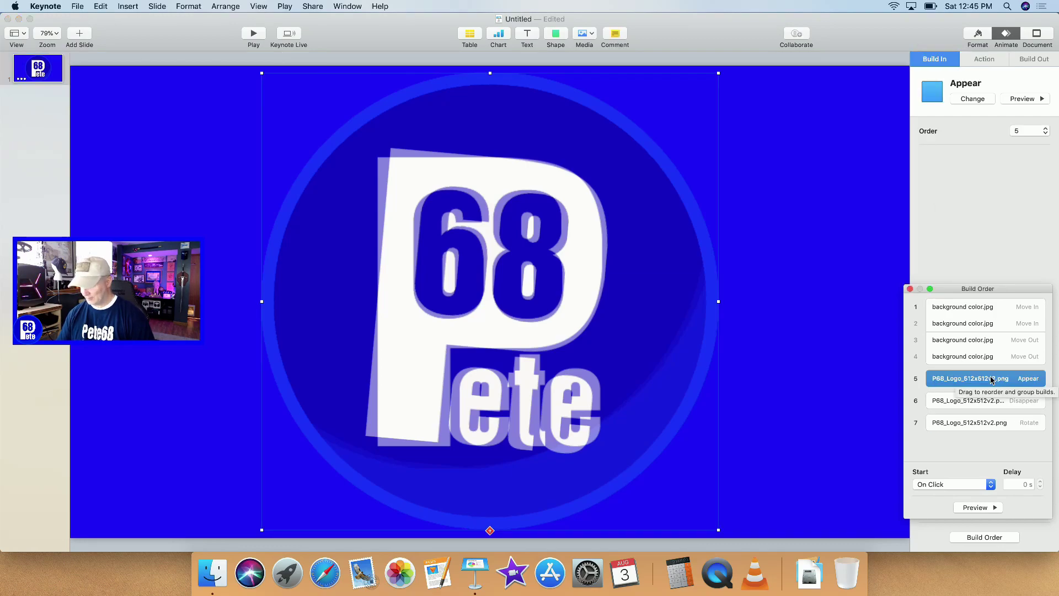
{"action": "left_click_drag", "start_coordinate": [992, 380], "coordinate": [990, 339]}
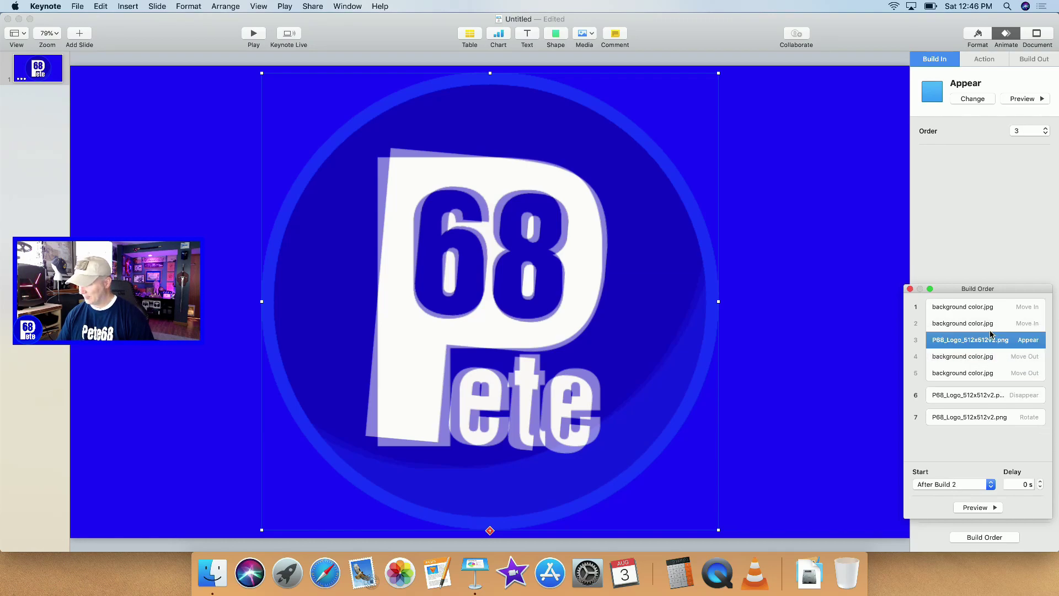
{"action": "left_click", "coordinate": [994, 397]}
{"action": "left_click_drag", "start_coordinate": [993, 397], "coordinate": [991, 353]}
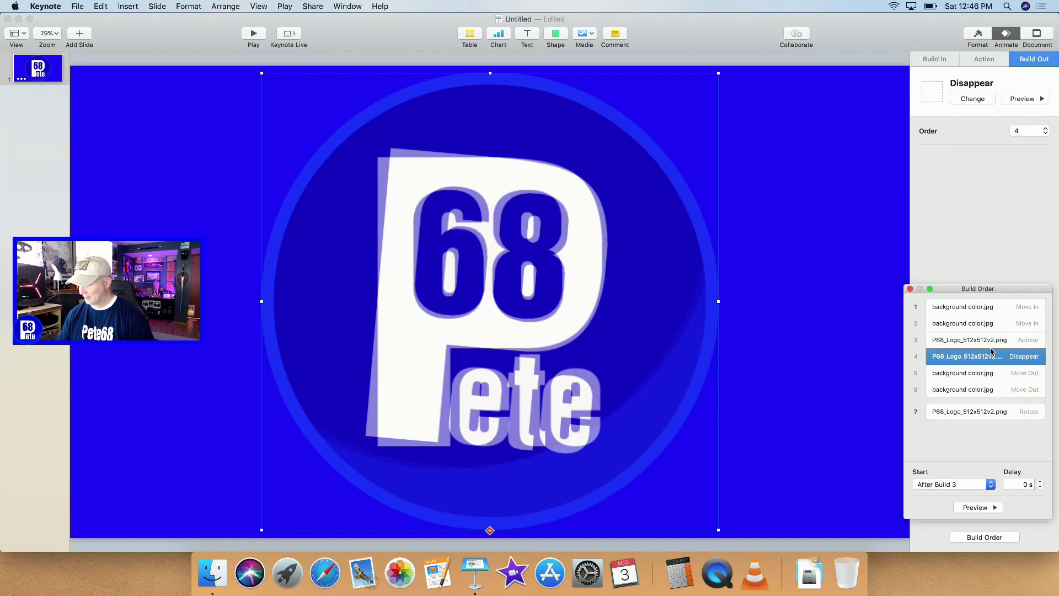
{"action": "left_click", "coordinate": [992, 415]}
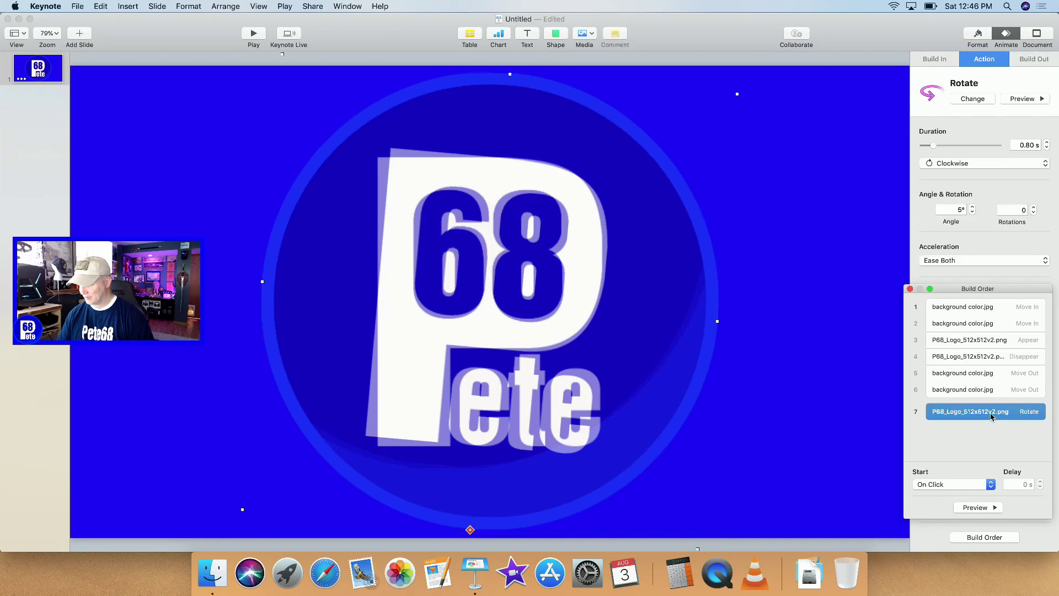
{"action": "left_click_drag", "start_coordinate": [991, 415], "coordinate": [992, 366]}
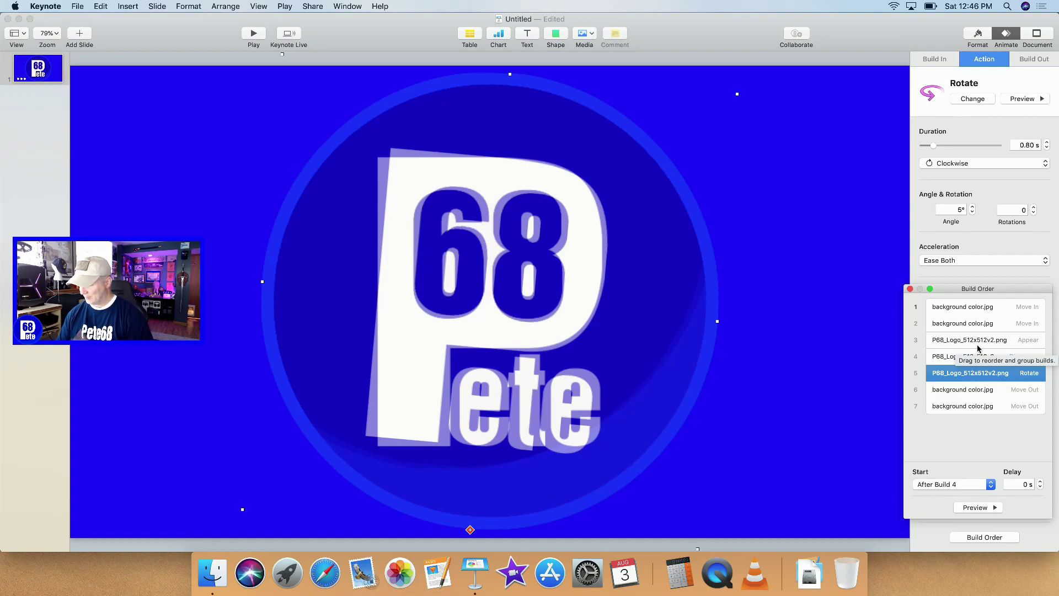
{"action": "left_click", "coordinate": [979, 308]}
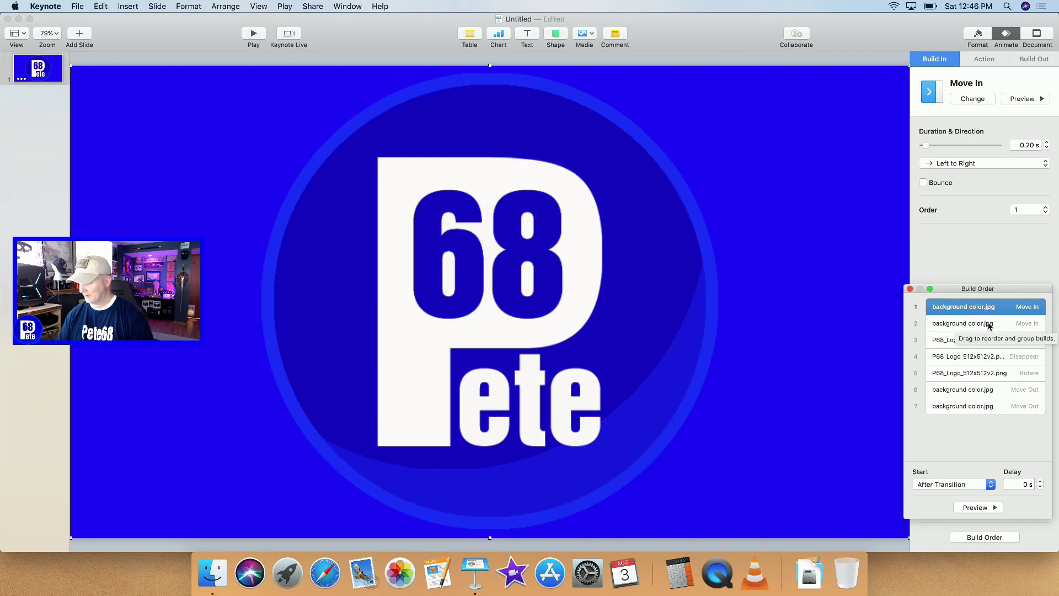
{"action": "left_click", "coordinate": [985, 324]}
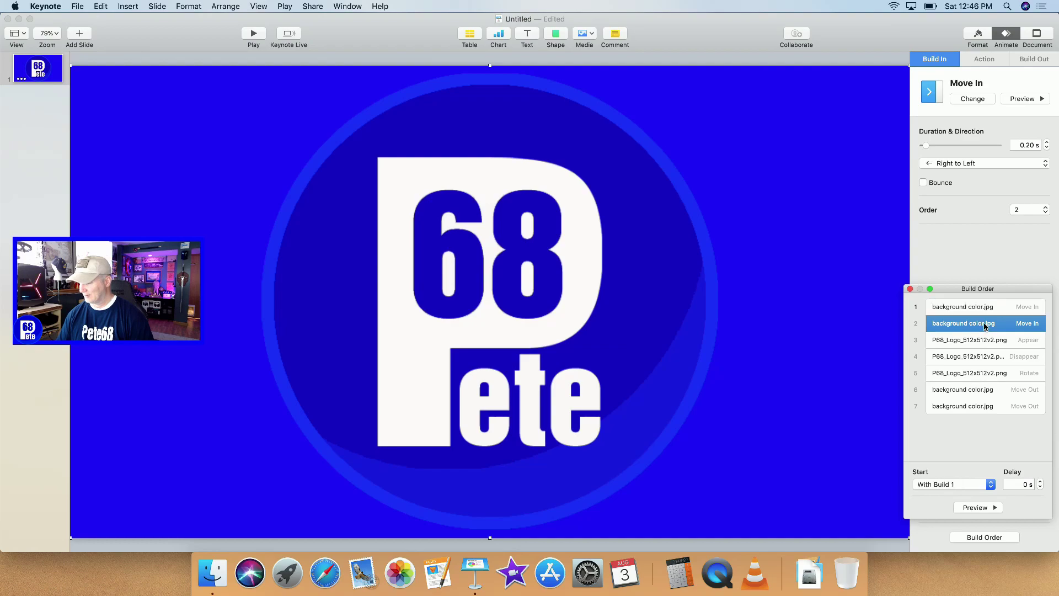
{"action": "left_click", "coordinate": [990, 308]}
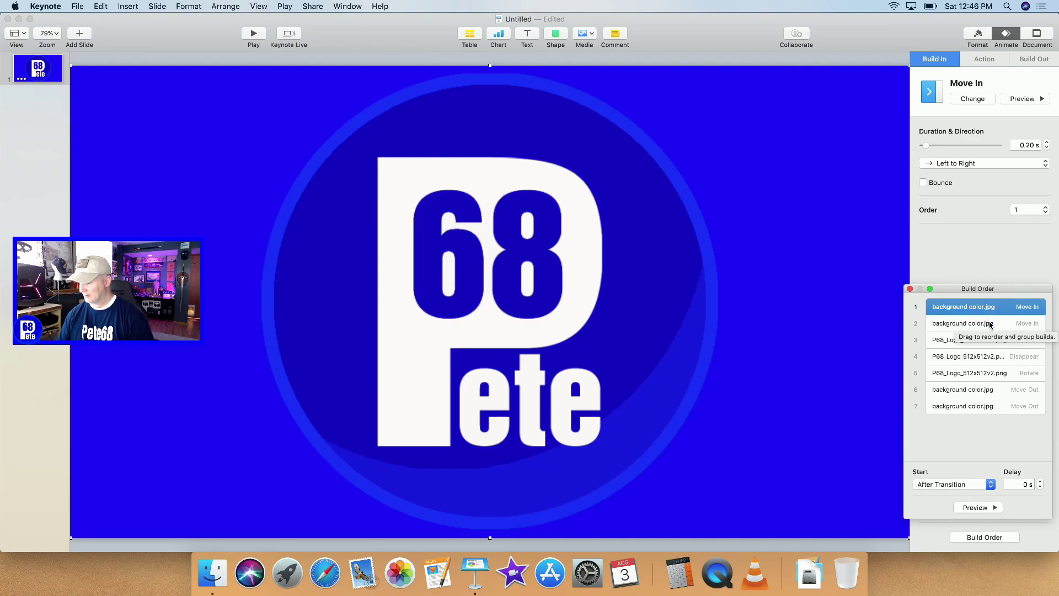
{"action": "left_click", "coordinate": [991, 325]}
{"action": "left_click", "coordinate": [987, 341]}
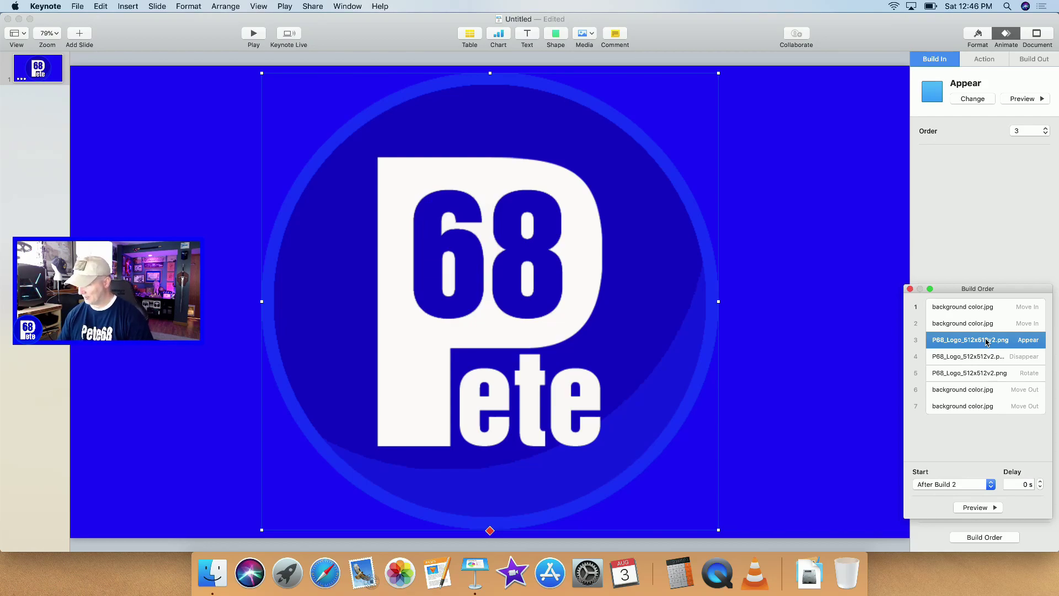
{"action": "left_click", "coordinate": [987, 358]}
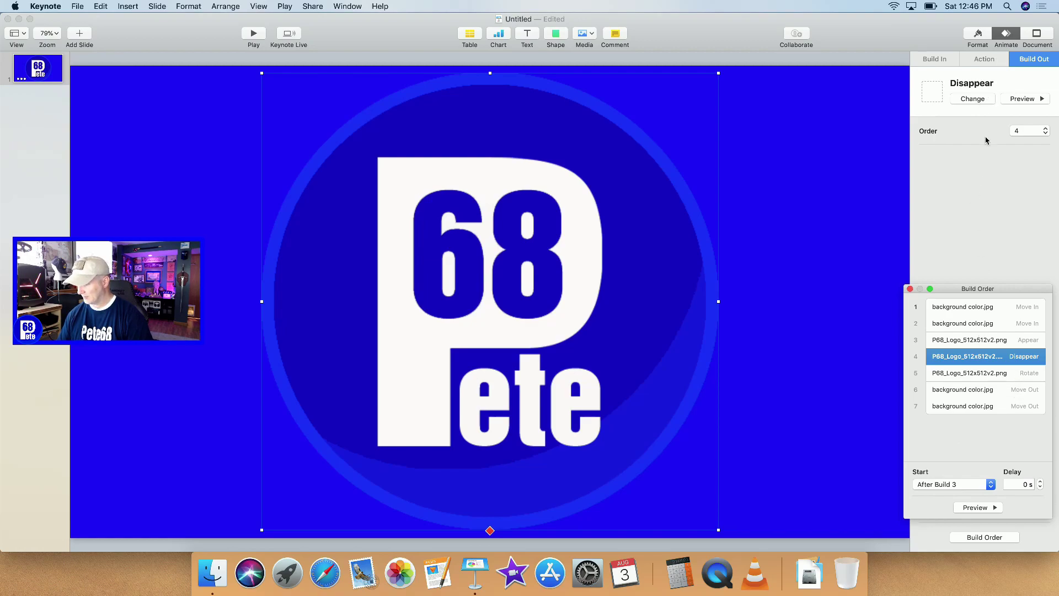
{"action": "left_click", "coordinate": [983, 374]}
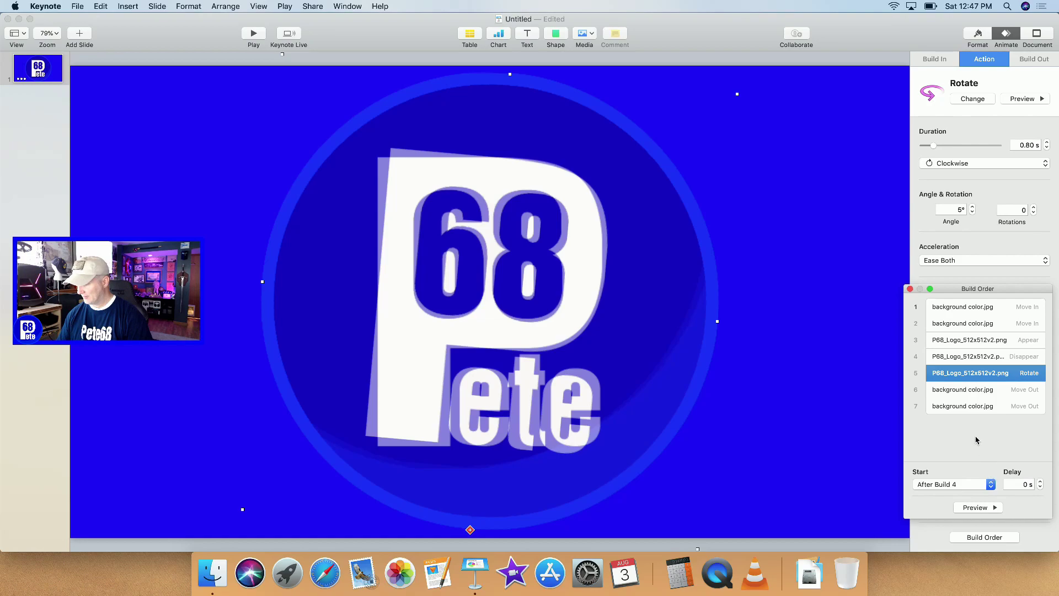
{"action": "left_click", "coordinate": [981, 391]}
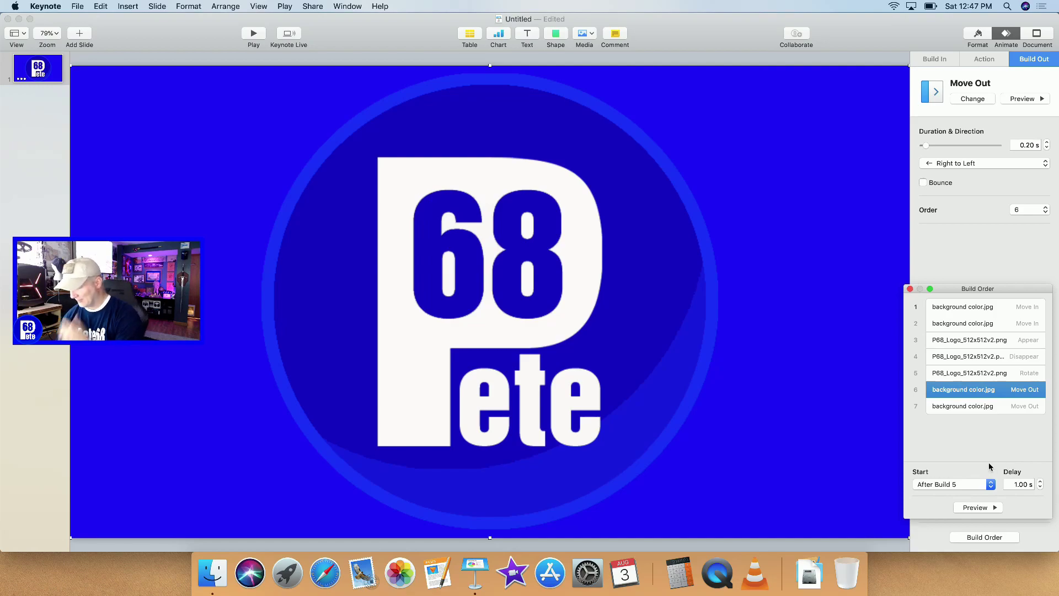
{"action": "left_click", "coordinate": [994, 357]}
{"action": "left_click", "coordinate": [989, 373]}
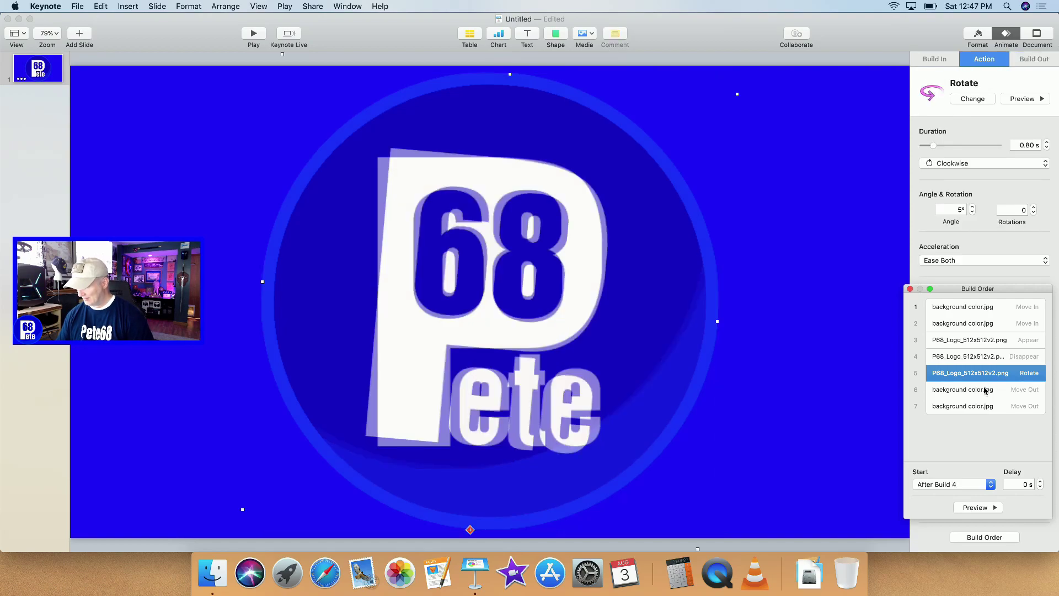
{"action": "left_click", "coordinate": [986, 391]}
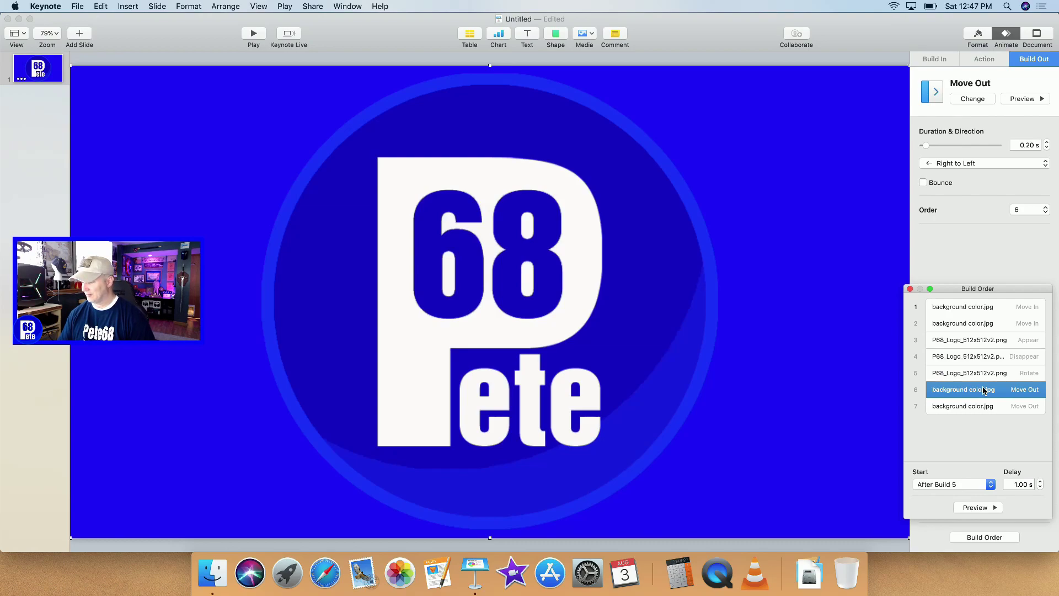
{"action": "left_click", "coordinate": [992, 359]}
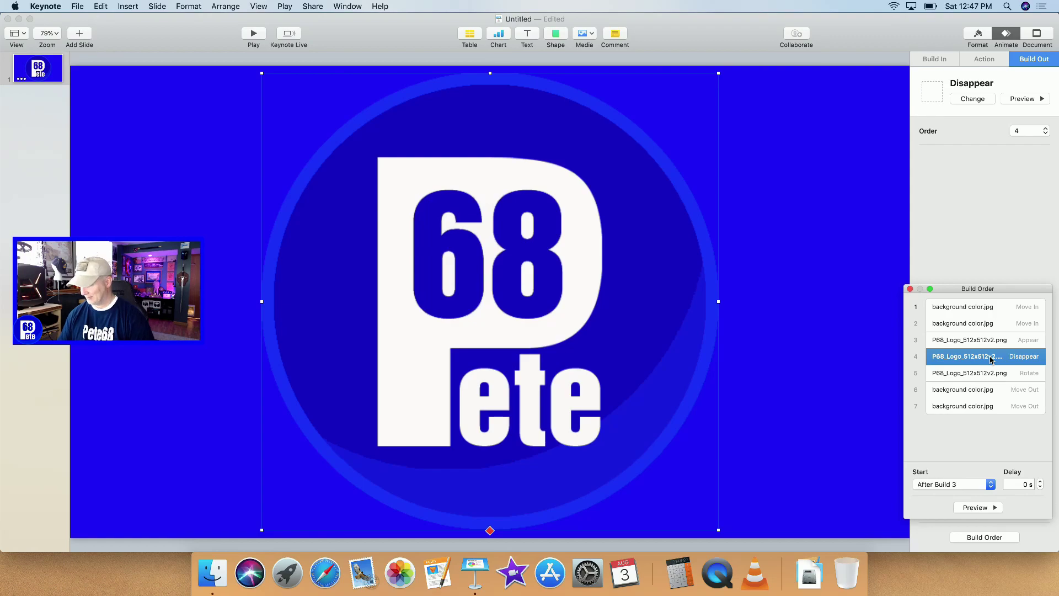
Move the logo's Rotate build ahead of Disappear, making them builds 4 and 5.
{"action": "left_click_drag", "start_coordinate": [991, 360], "coordinate": [986, 379]}
{"action": "left_click", "coordinate": [986, 357]}
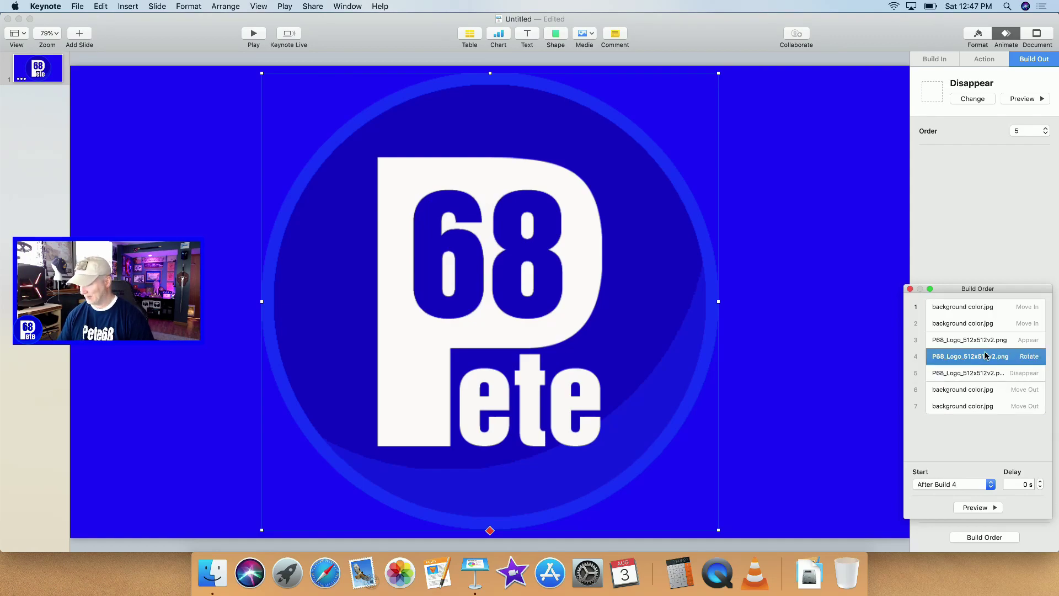
{"action": "left_click", "coordinate": [986, 342]}
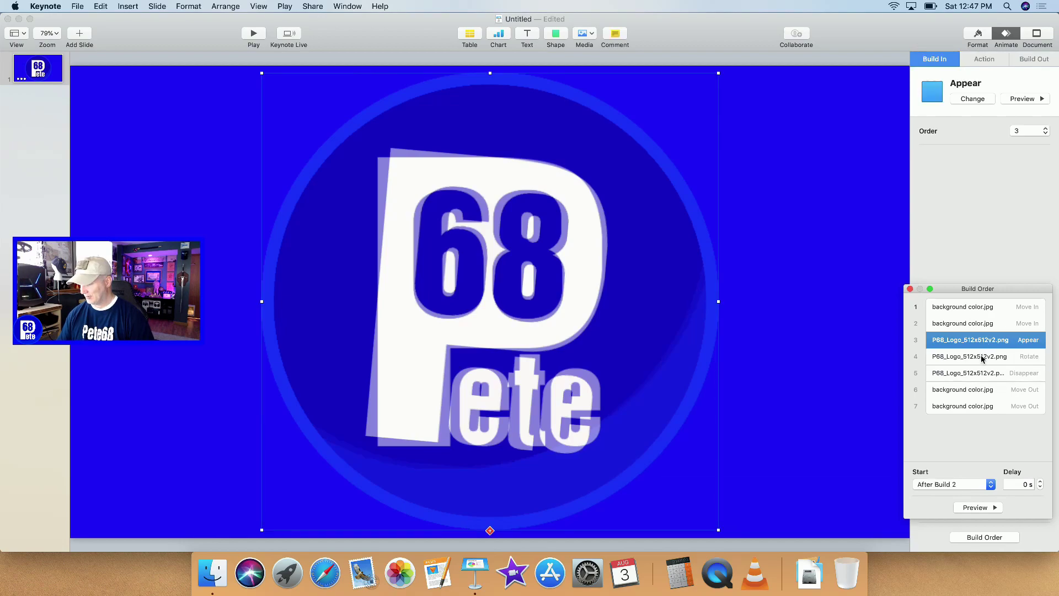
{"action": "left_click", "coordinate": [982, 356]}
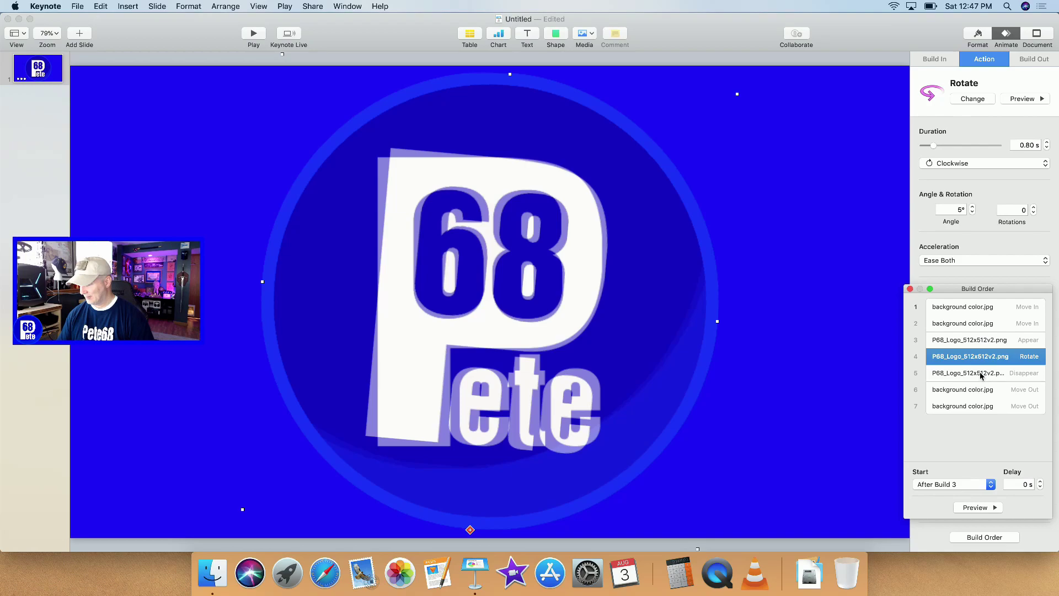
{"action": "left_click", "coordinate": [983, 374]}
{"action": "left_click", "coordinate": [988, 341]}
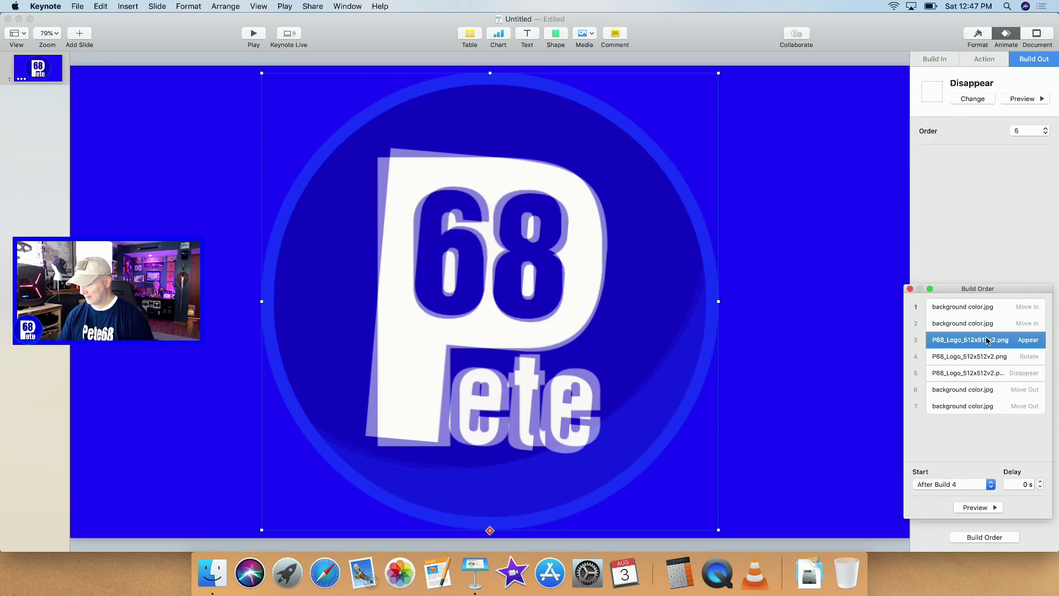
{"action": "left_click", "coordinate": [989, 356]}
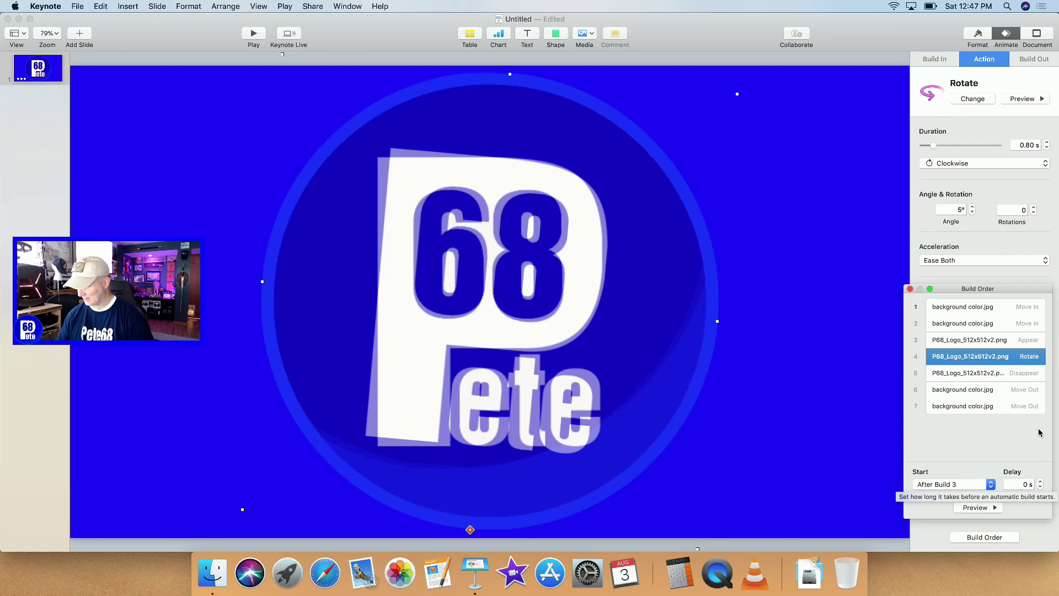
{"action": "left_click", "coordinate": [1000, 375]}
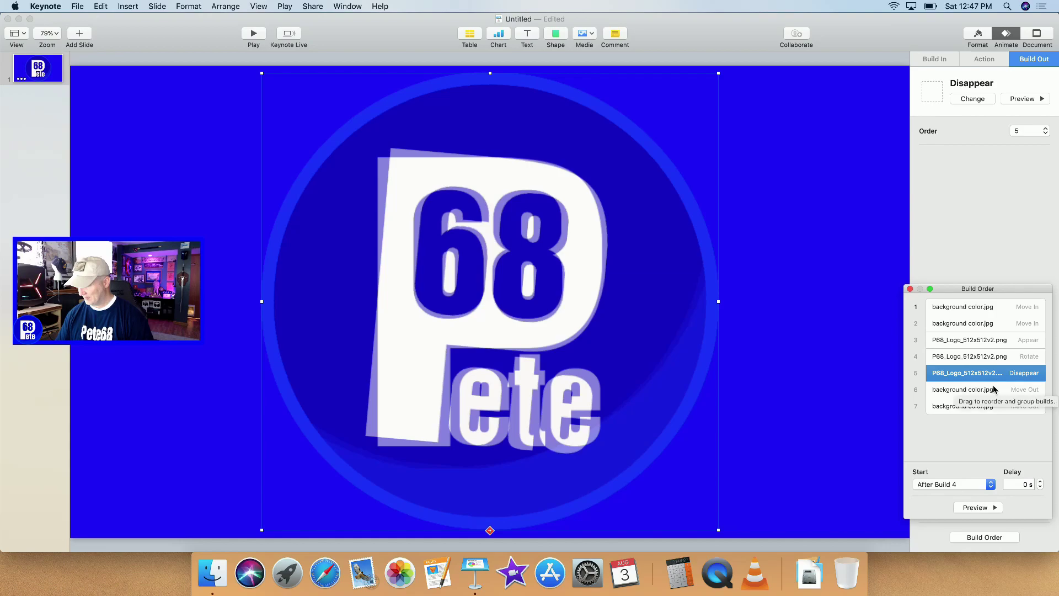
Cut the first background's Move Out delay to 0.40 s and review both Move Out builds.
{"action": "left_click", "coordinate": [996, 391]}
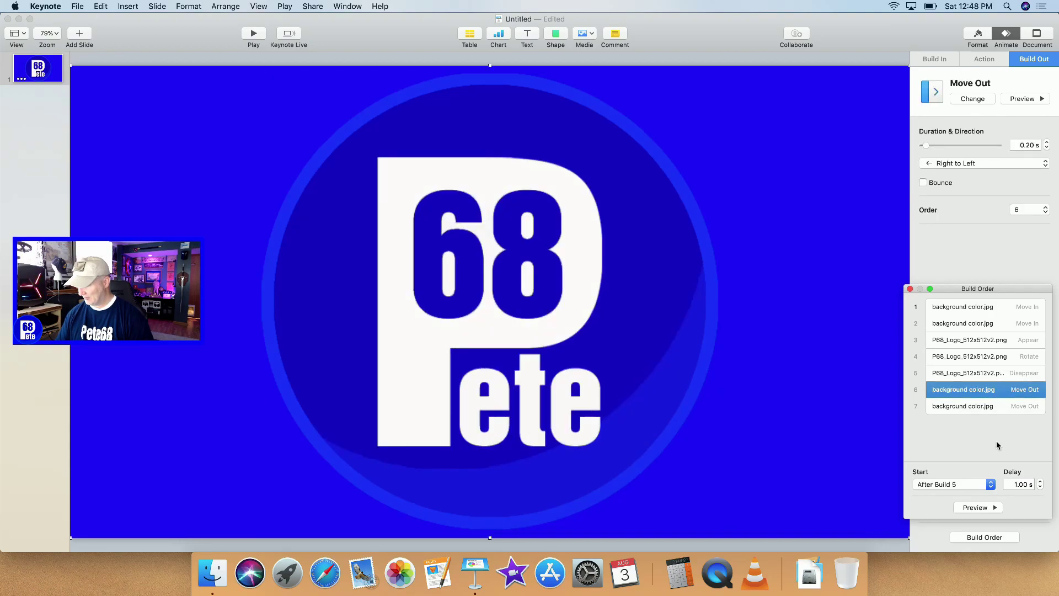
{"action": "left_click", "coordinate": [1041, 487]}
{"action": "left_click", "coordinate": [1040, 487]}
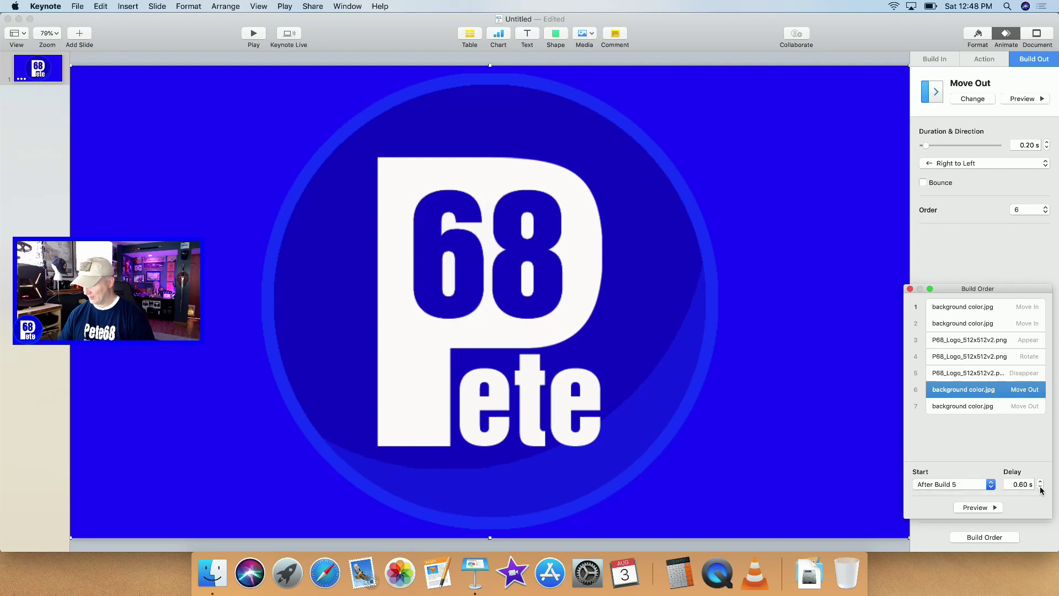
{"action": "left_click", "coordinate": [1041, 487]}
{"action": "left_click", "coordinate": [1041, 487]}
{"action": "left_click", "coordinate": [1041, 487]}
{"action": "left_click", "coordinate": [1040, 487]}
{"action": "left_click", "coordinate": [993, 408]}
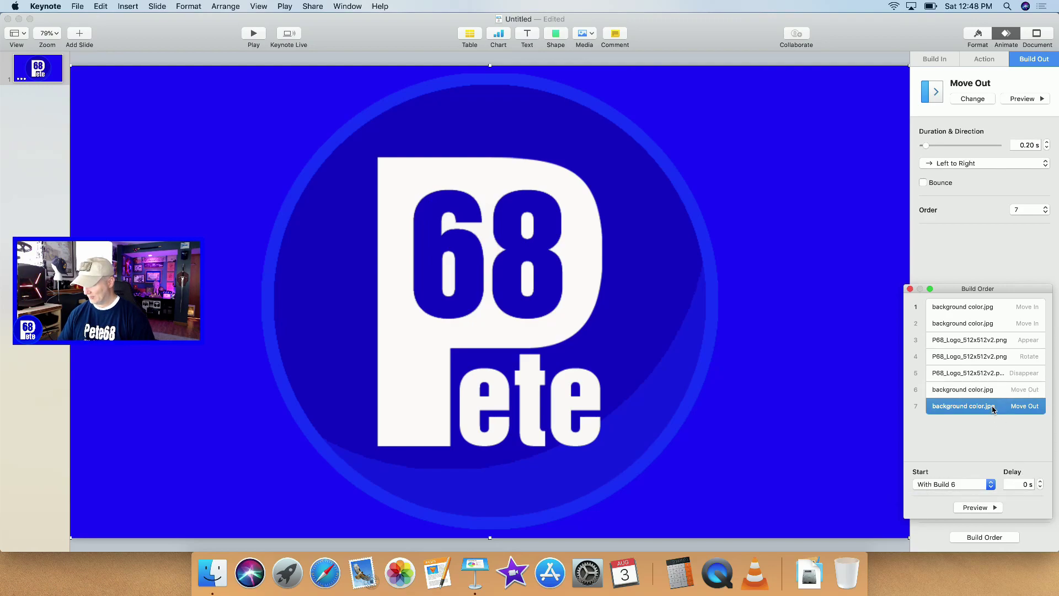
{"action": "left_click", "coordinate": [989, 393]}
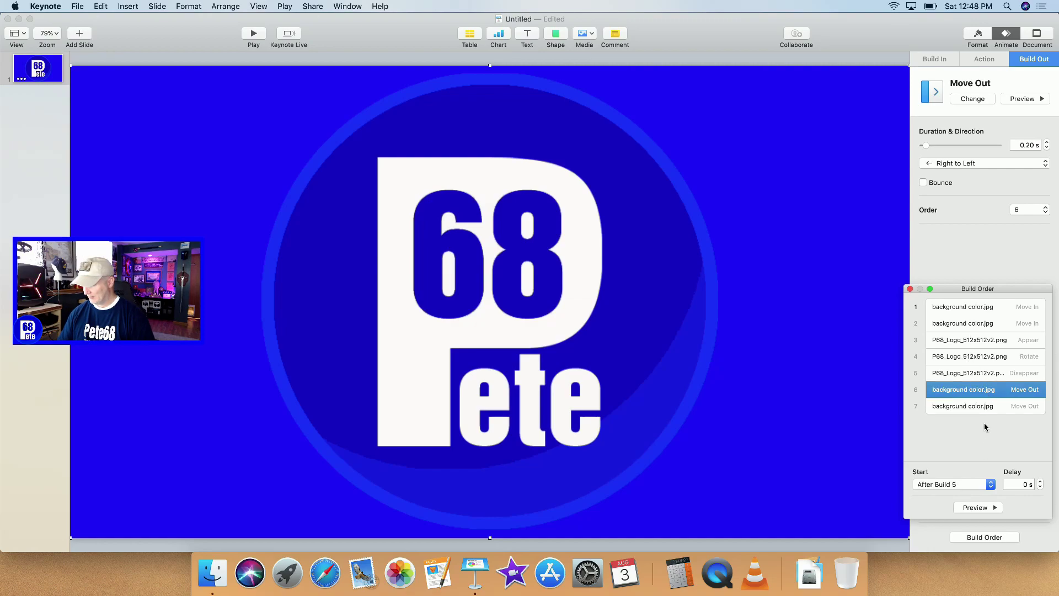
{"action": "left_click", "coordinate": [997, 403]}
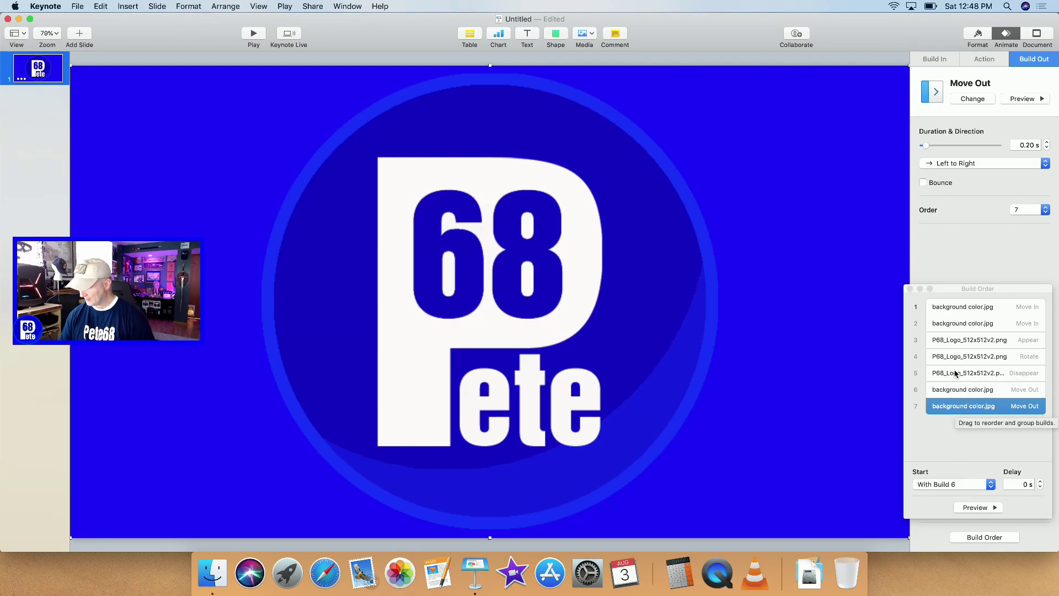
Set the first background's move-in build to start After Transition.
{"action": "left_click", "coordinate": [972, 309]}
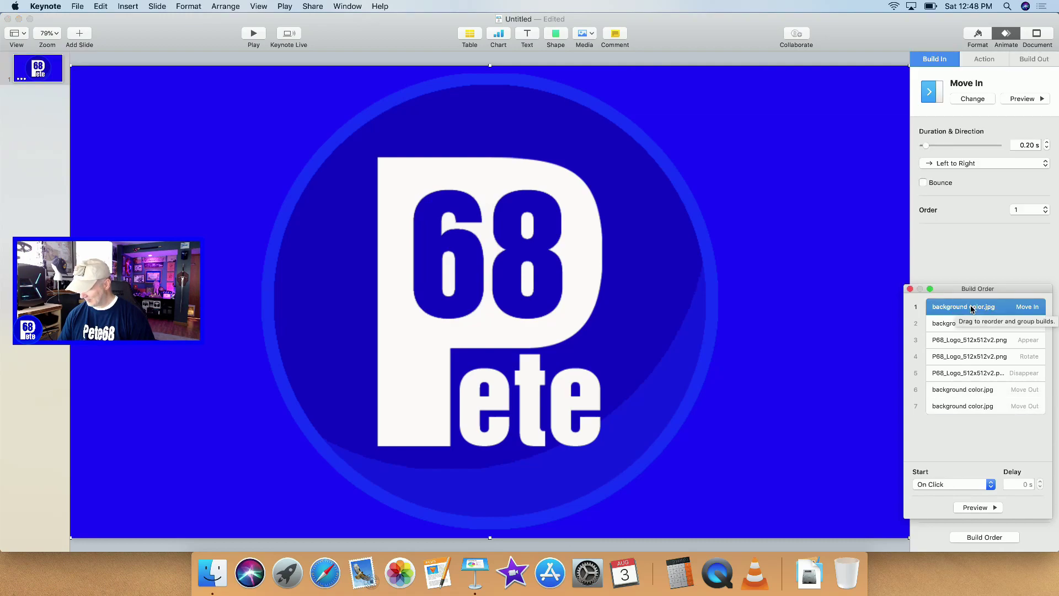
{"action": "left_click", "coordinate": [991, 484]}
{"action": "left_click", "coordinate": [981, 497]}
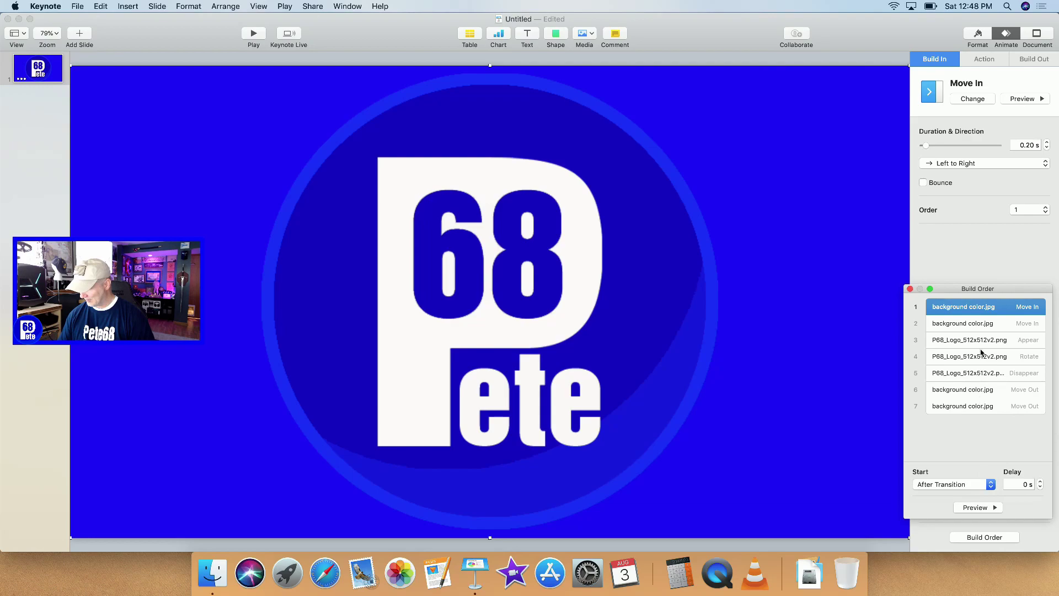
Review builds 2 through 7 in the Build Order window.
{"action": "left_click", "coordinate": [986, 325]}
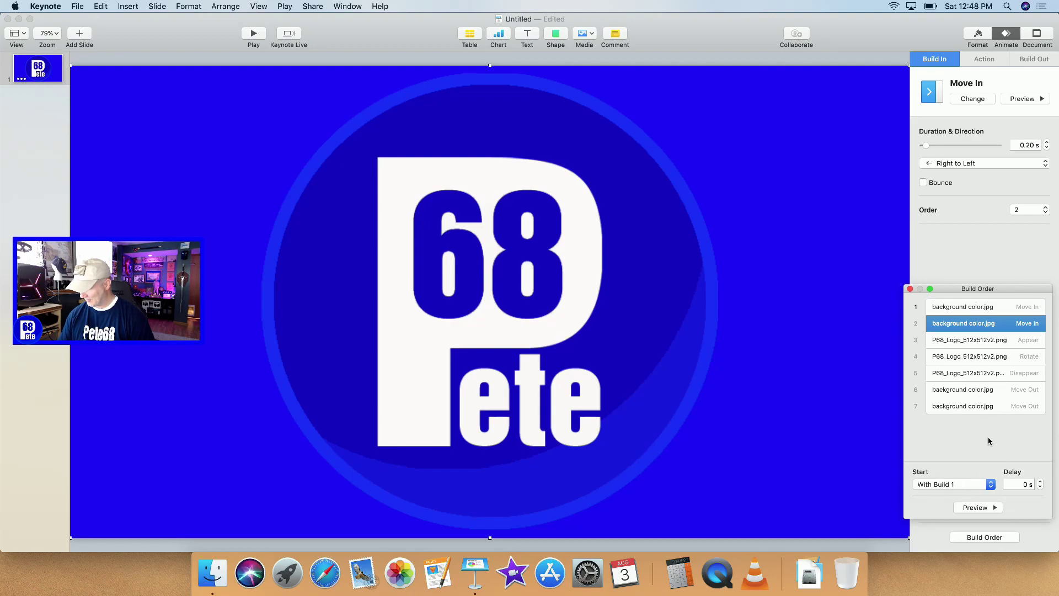
{"action": "left_click", "coordinate": [971, 342]}
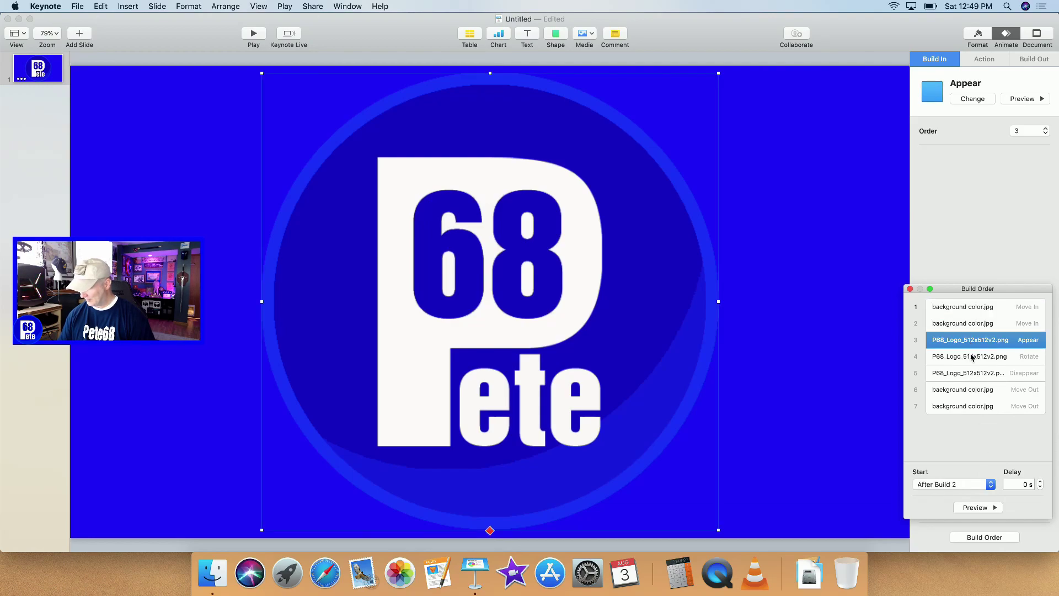
{"action": "left_click", "coordinate": [972, 358]}
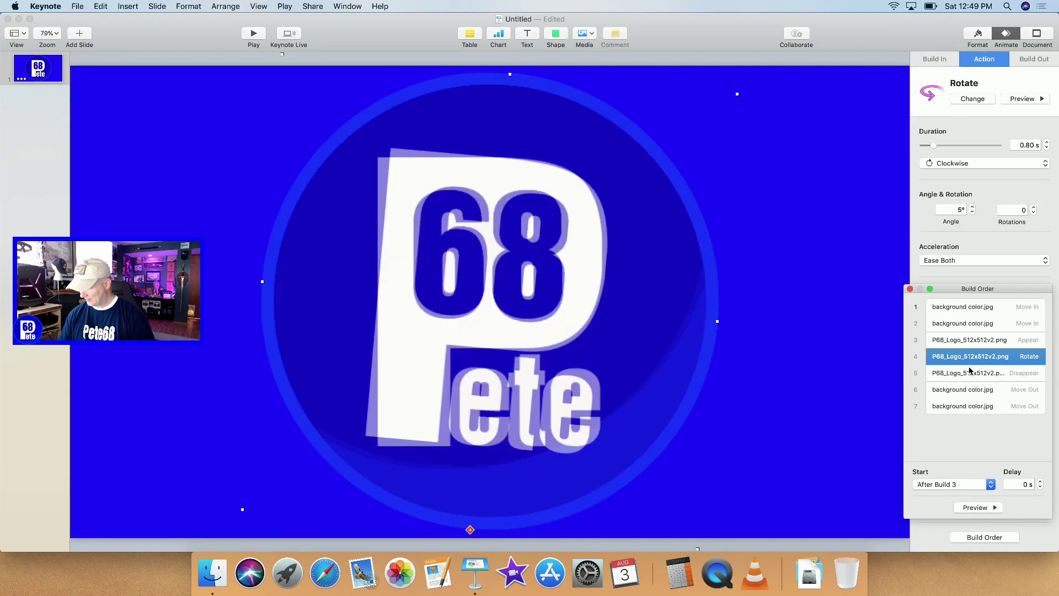
{"action": "left_click", "coordinate": [969, 374]}
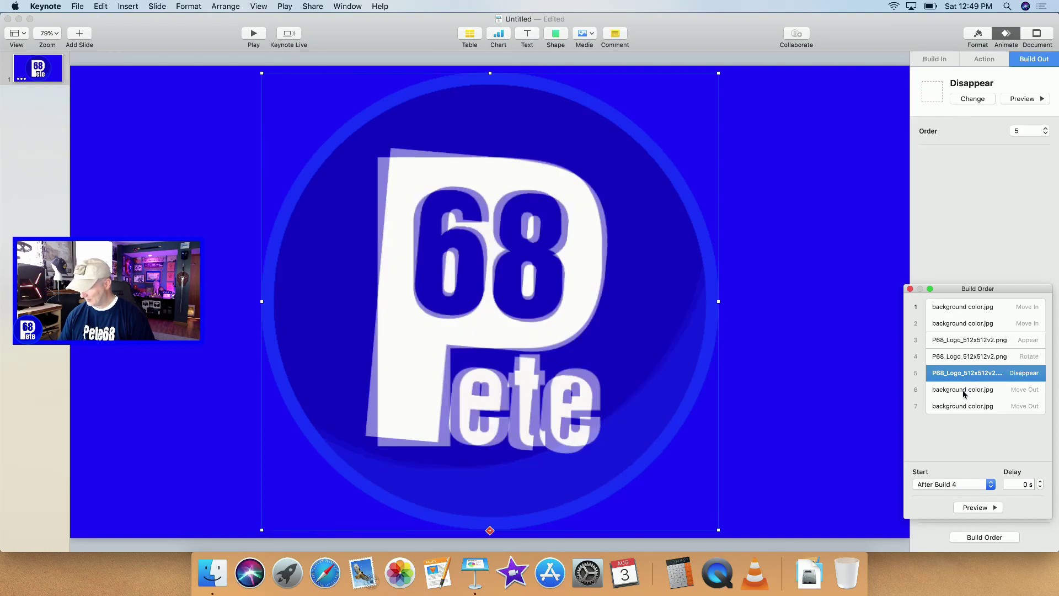
{"action": "left_click", "coordinate": [964, 392]}
{"action": "left_click", "coordinate": [966, 407]}
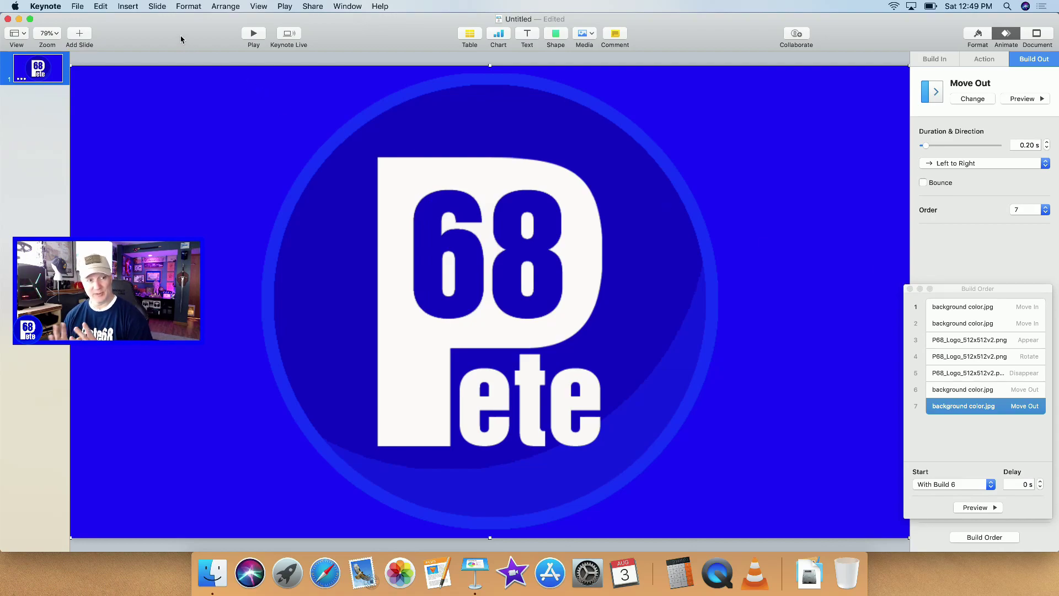
Set up a movie export at custom 1920×1080 resolution using Apple ProRes 4444.
{"action": "left_click", "coordinate": [77, 7]}
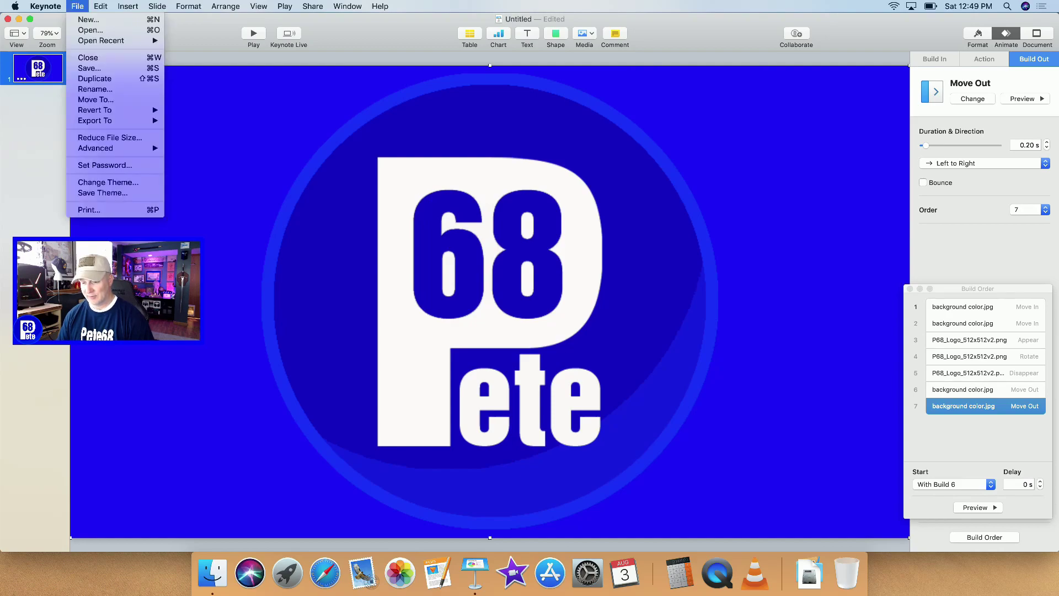
{"action": "mouse_move", "coordinate": [100, 122]}
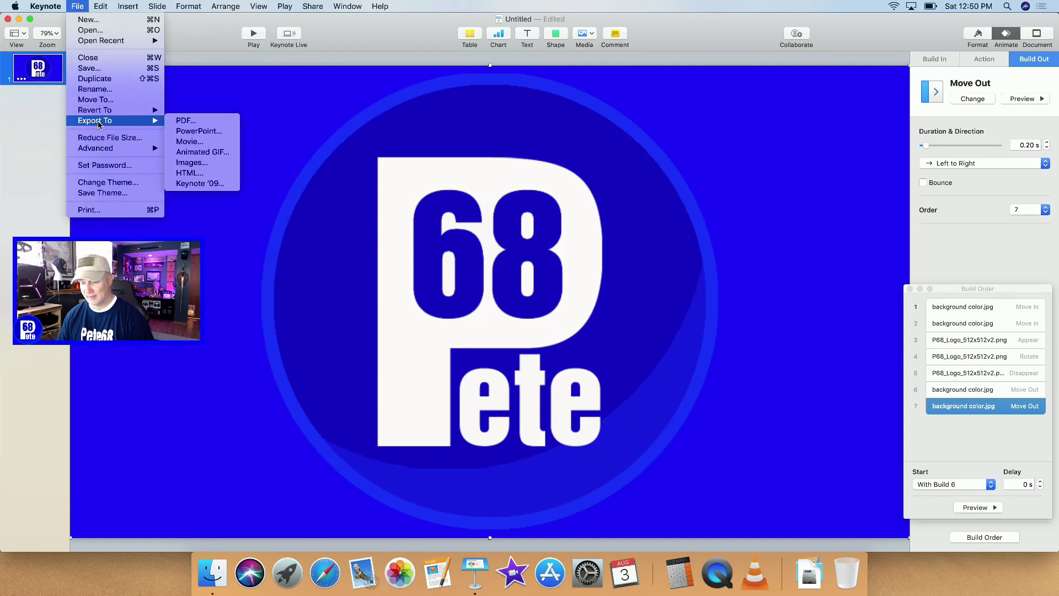
{"action": "left_click", "coordinate": [189, 142]}
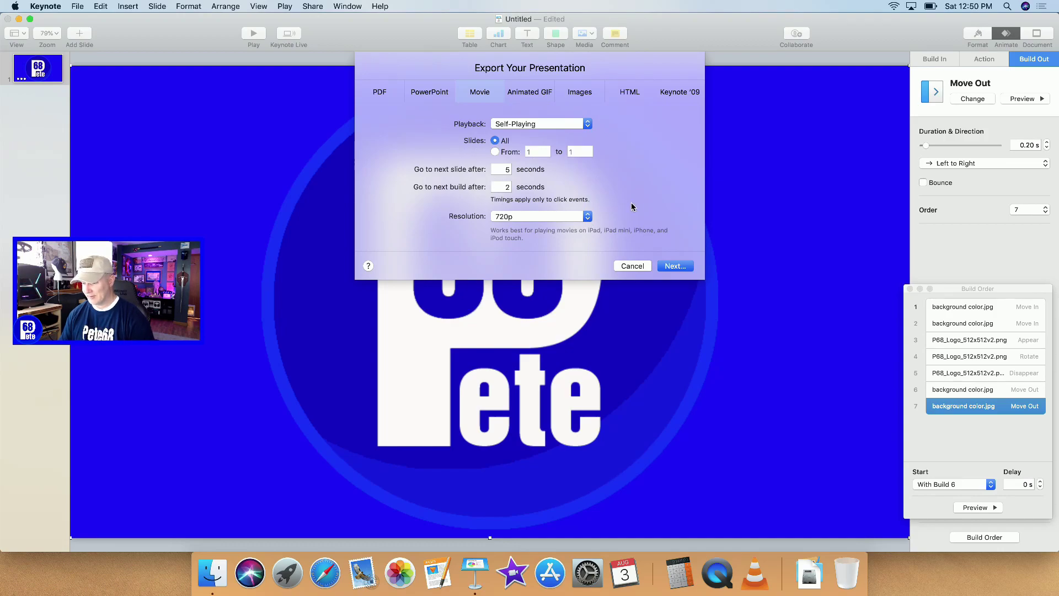
{"action": "left_click", "coordinate": [590, 217]}
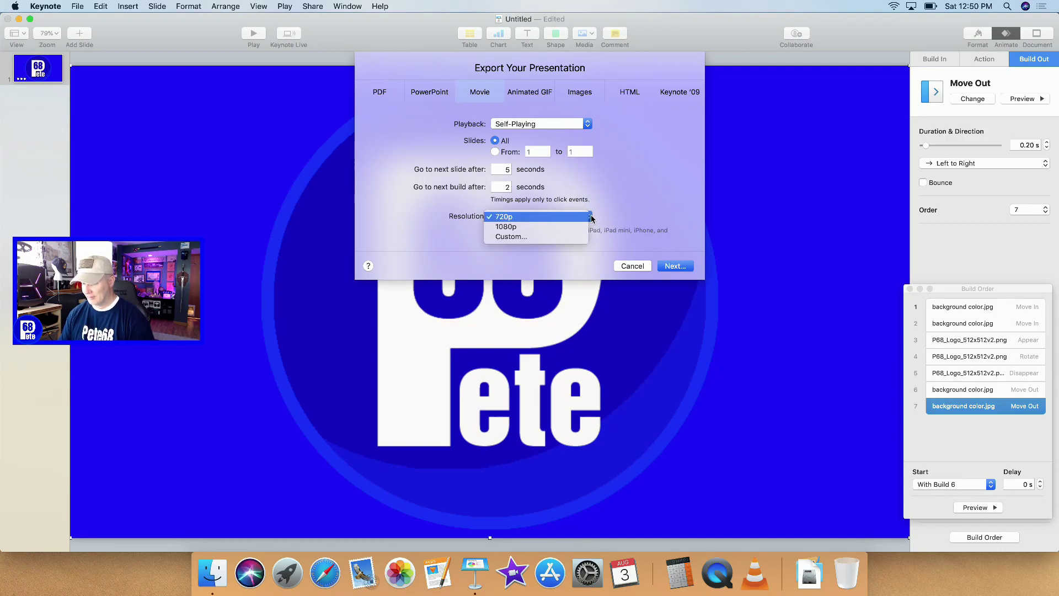
{"action": "left_click", "coordinate": [551, 237]}
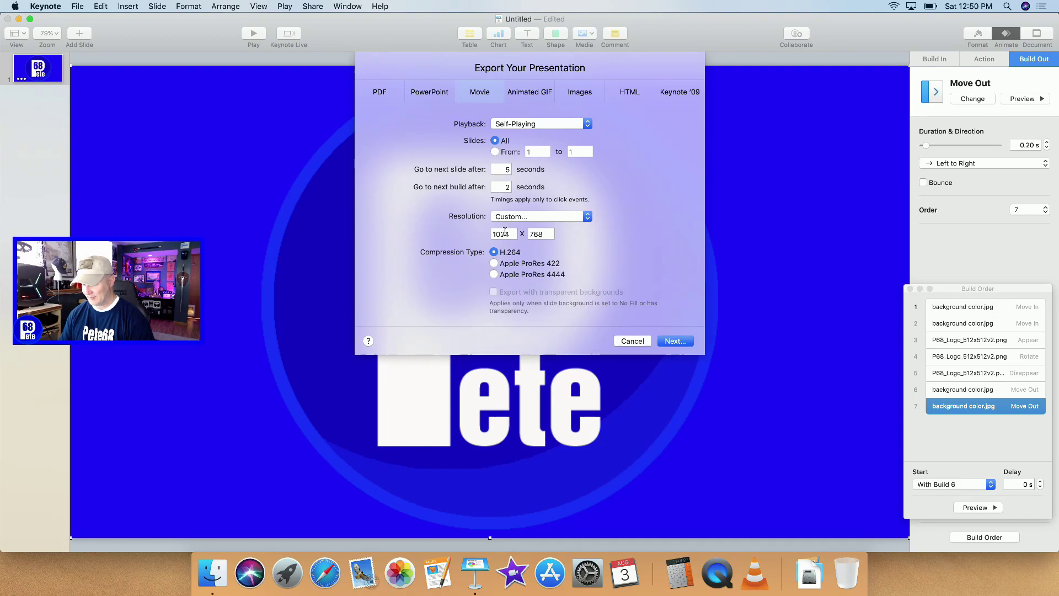
{"action": "left_click", "coordinate": [511, 233]}
{"action": "left_click_drag", "start_coordinate": [511, 233], "coordinate": [481, 233]}
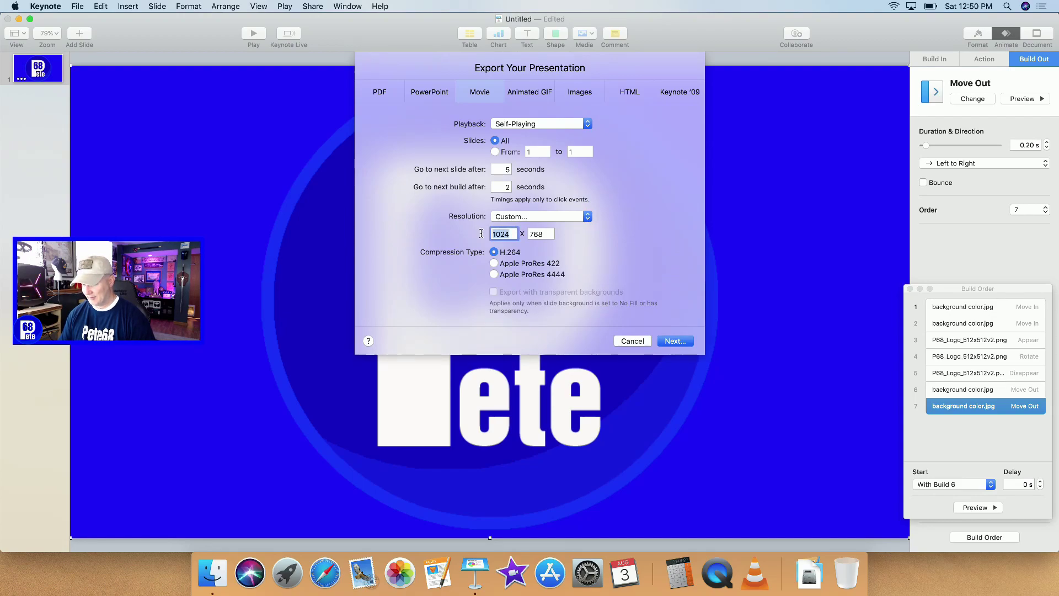
{"action": "type", "text": "1920"}
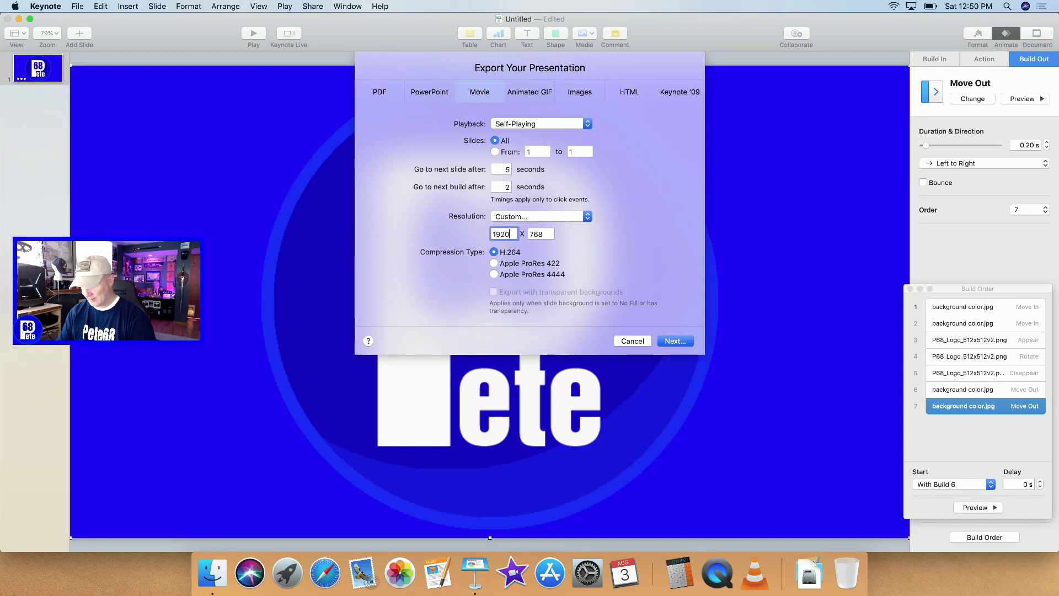
{"action": "key", "text": "Tab"}
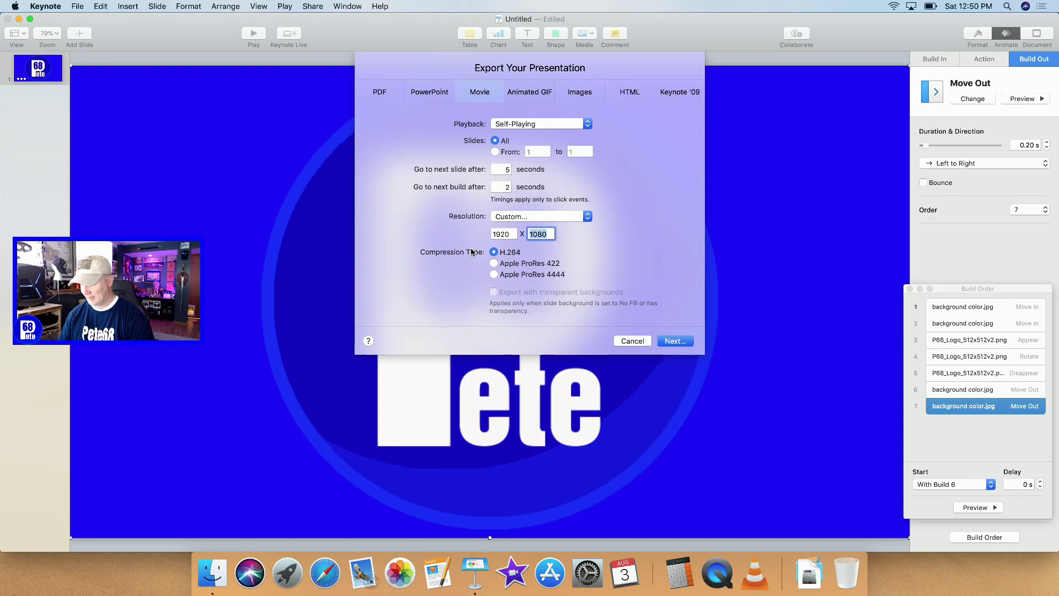
{"action": "left_click", "coordinate": [494, 275]}
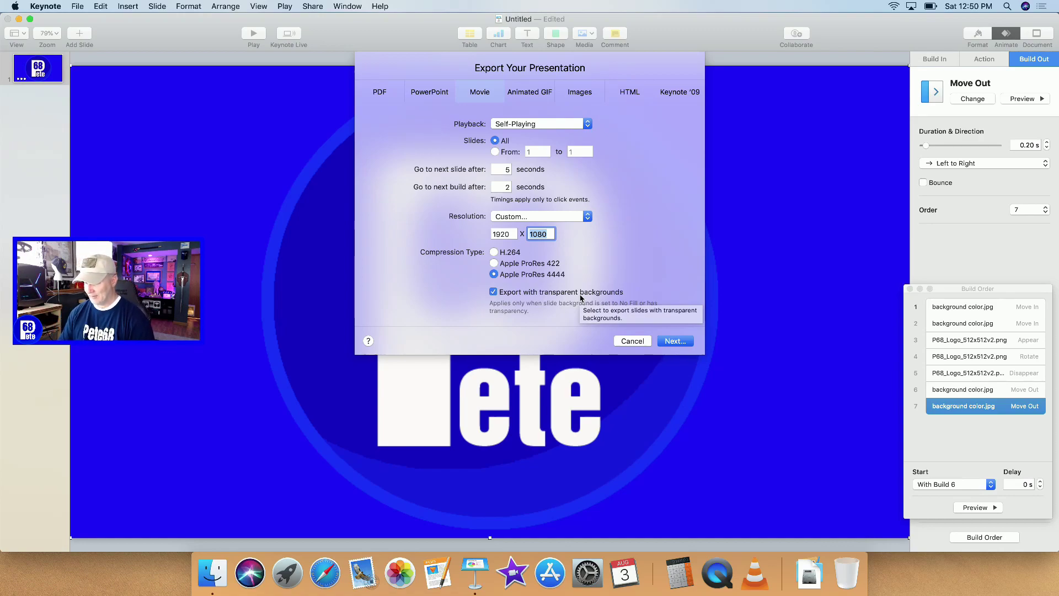
Name the movie Stinger4 and export it to the Video folder.
{"action": "left_click", "coordinate": [676, 341]}
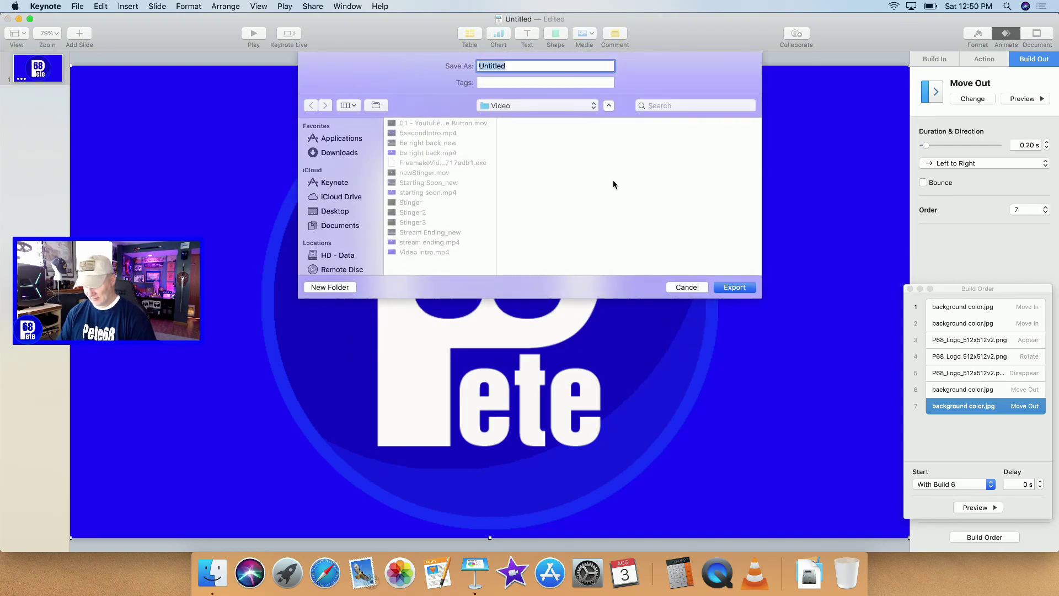
{"action": "type", "text": "Stin"}
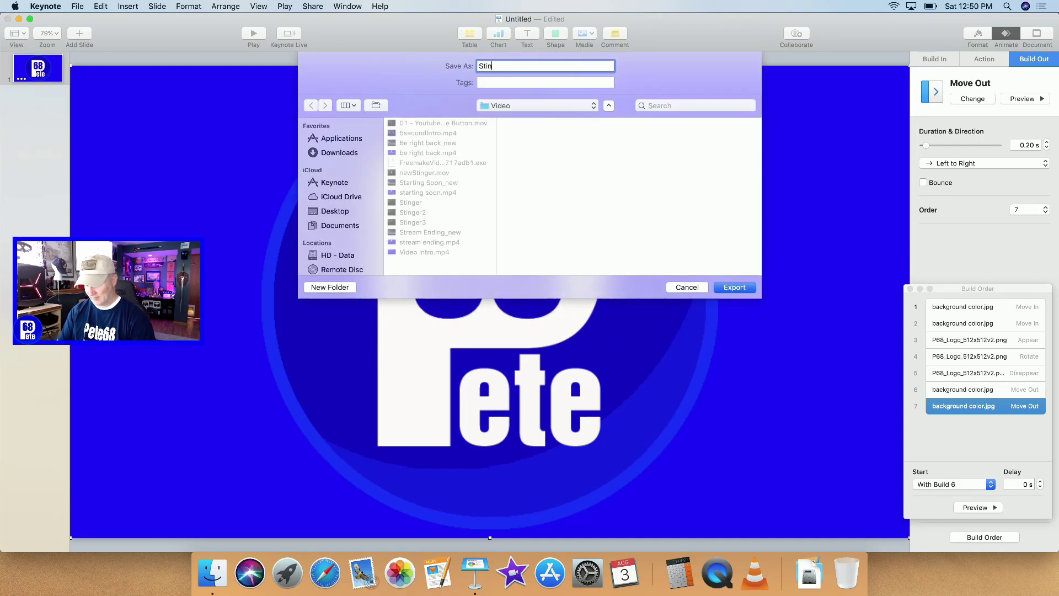
{"action": "type", "text": "ger"}
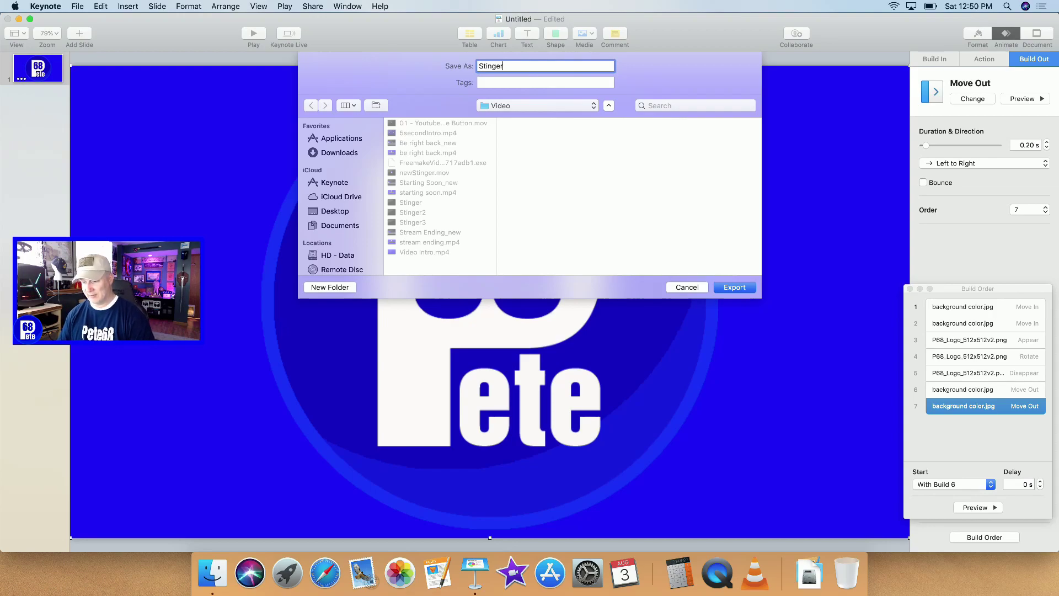
{"action": "type", "text": "4"}
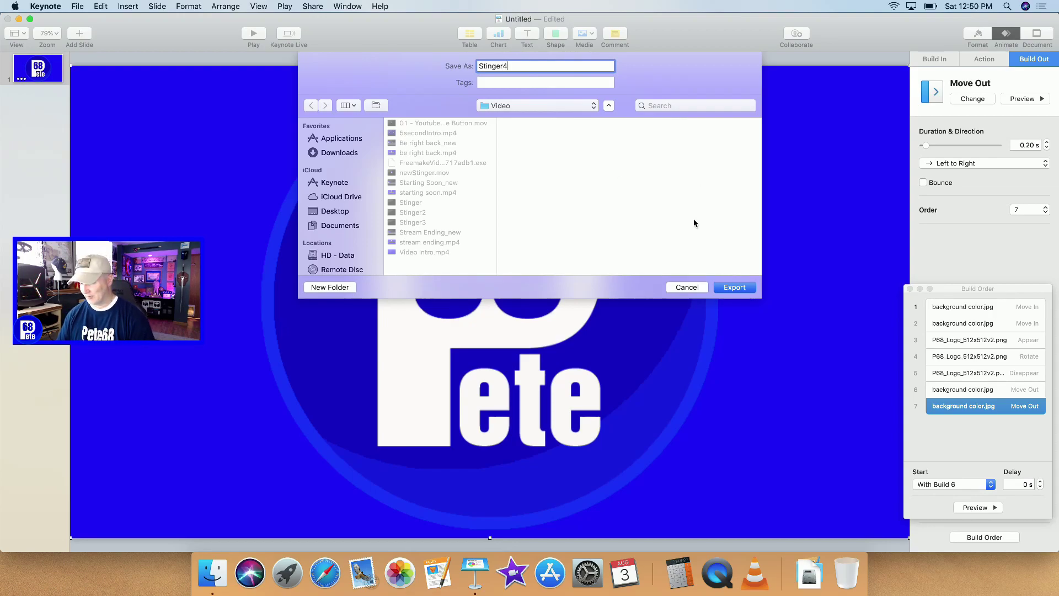
{"action": "left_click", "coordinate": [741, 288]}
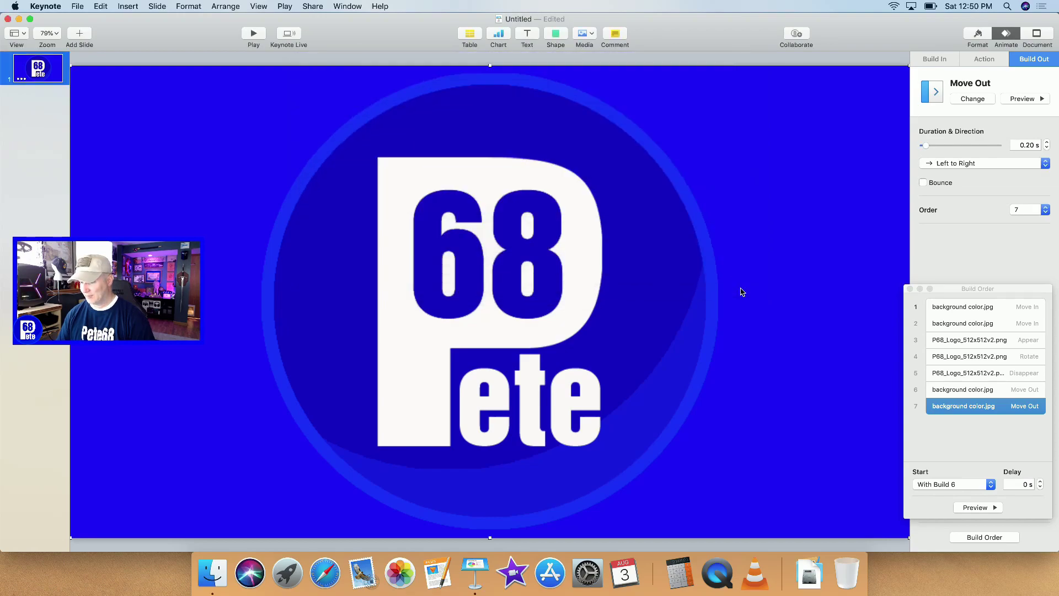